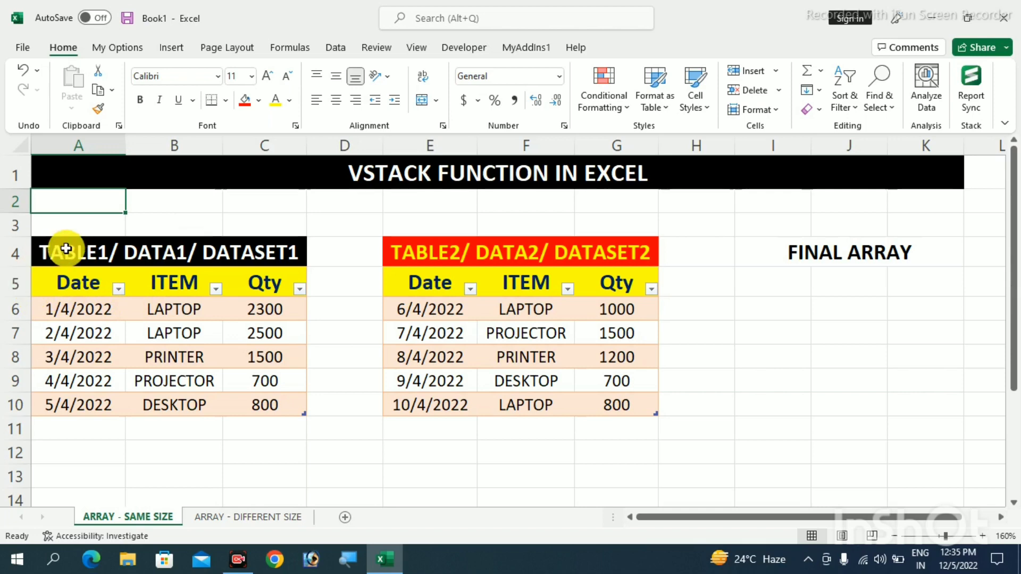
# Examine the two source tables in A4:C10 and E4:G10, comparing their Date, ITEM and Qty columns.
pyautogui.moveTo(65, 250); pyautogui.dragTo(174, 412)
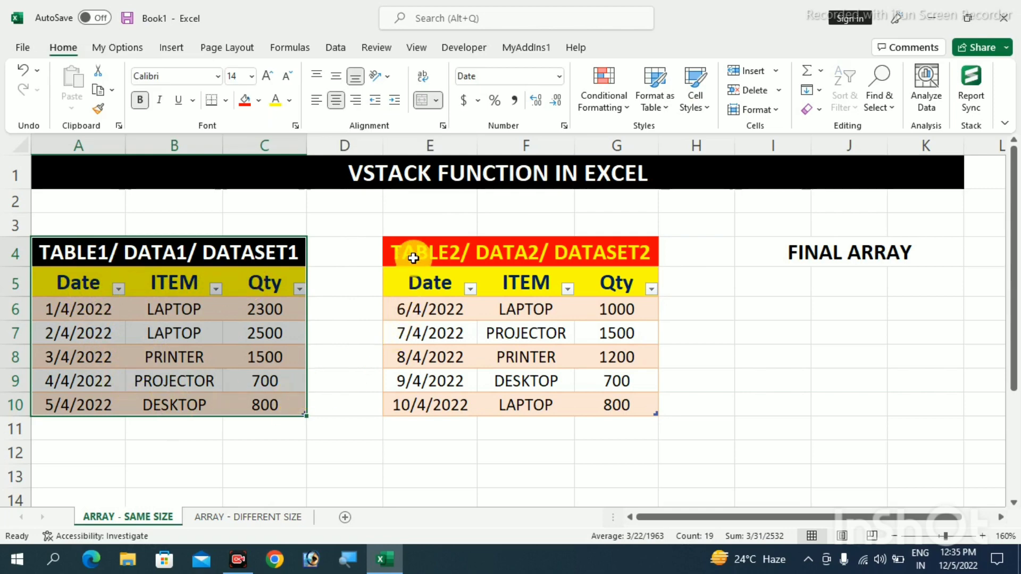
pyautogui.moveTo(411, 253); pyautogui.dragTo(550, 407)
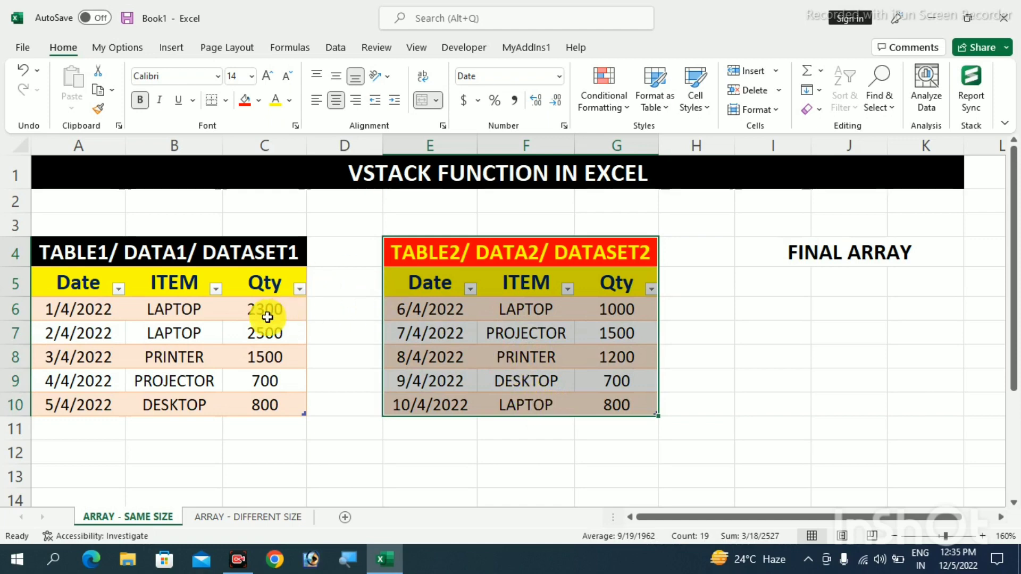
pyautogui.moveTo(80, 259); pyautogui.dragTo(212, 417)
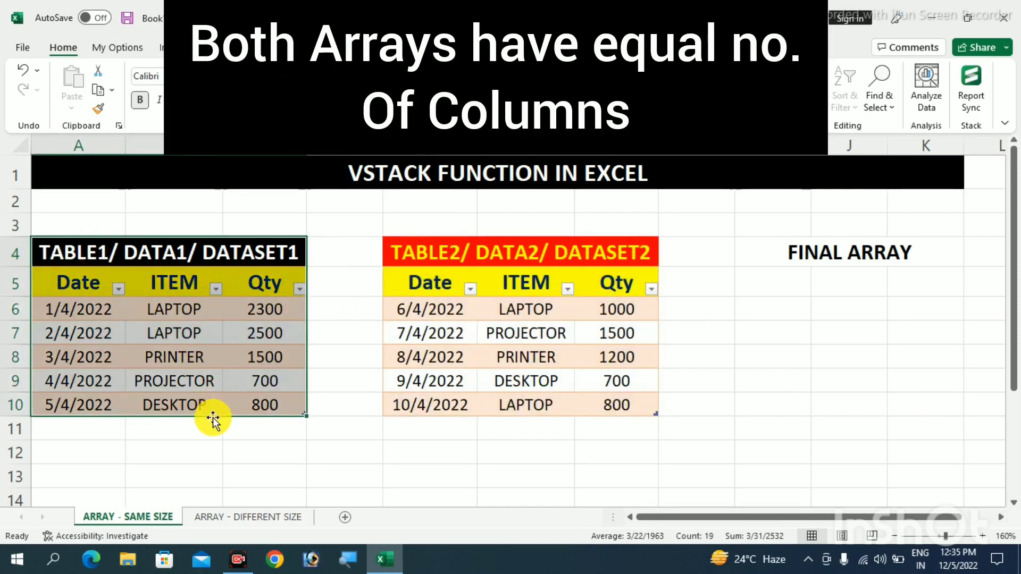
pyautogui.moveTo(417, 251); pyautogui.dragTo(523, 404)
pyautogui.click(85, 286)
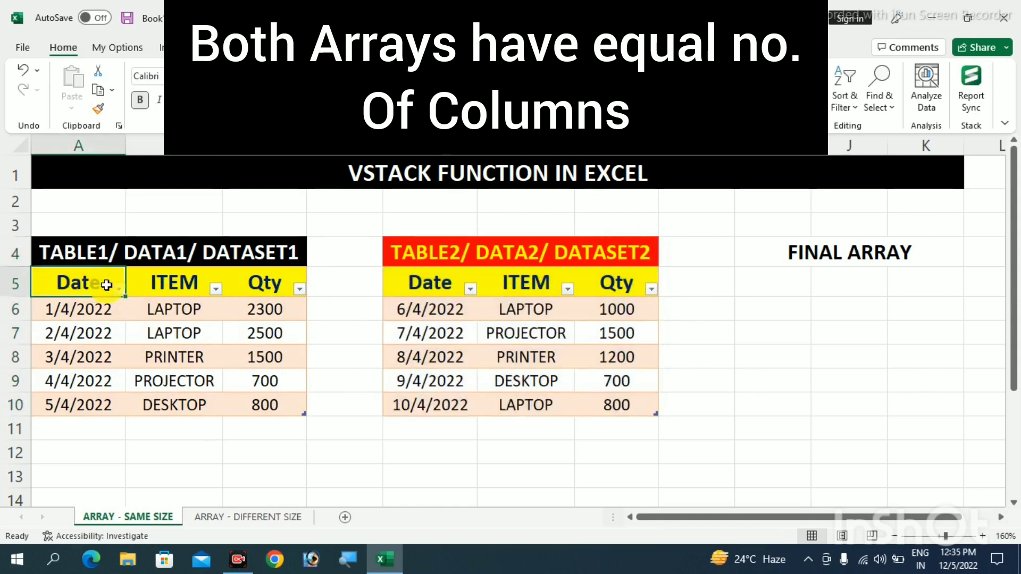
pyautogui.click(176, 284)
pyautogui.click(255, 284)
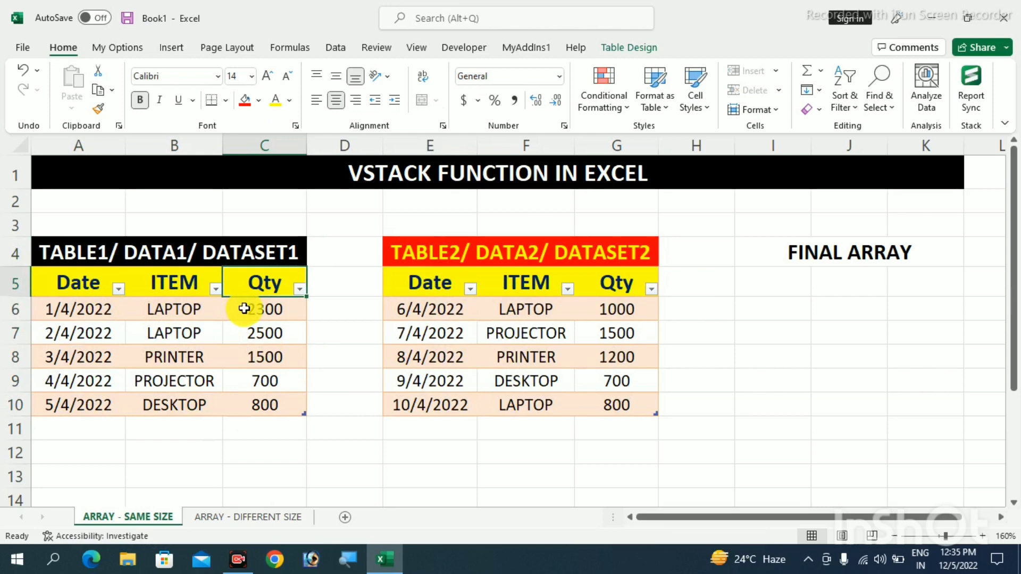
pyautogui.click(756, 286)
pyautogui.moveTo(48, 282); pyautogui.dragTo(255, 410)
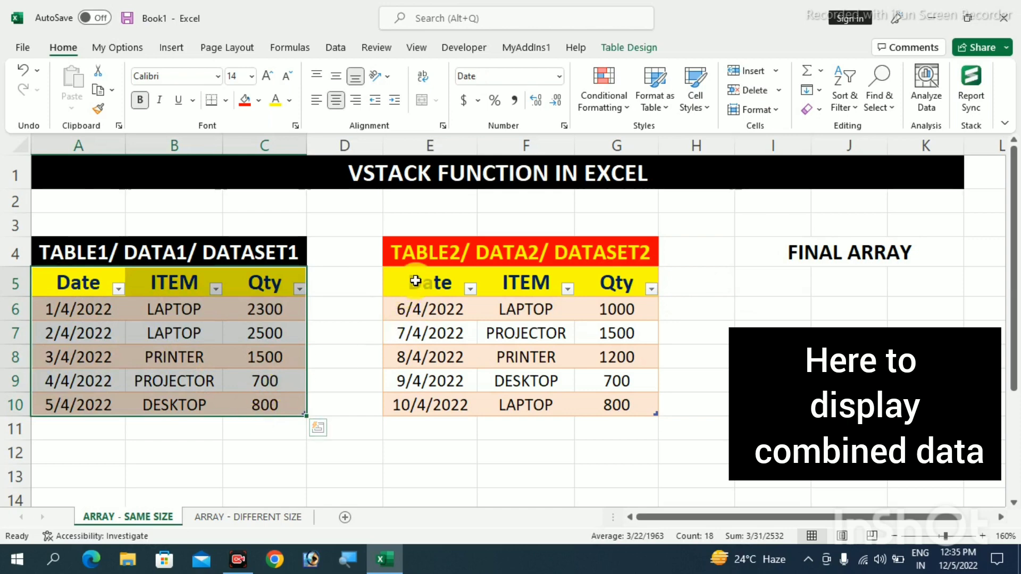
pyautogui.moveTo(415, 281); pyautogui.dragTo(650, 432)
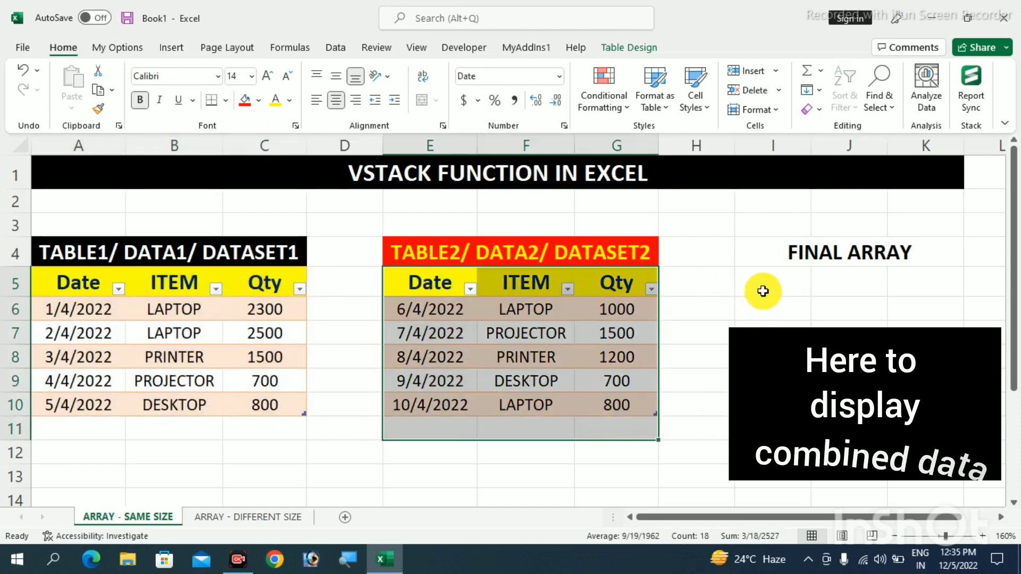
# Try stacking both tables including their headers in cell I5 with =VSTACK(Table1[#All],Table13[#All]).
pyautogui.click(760, 291)
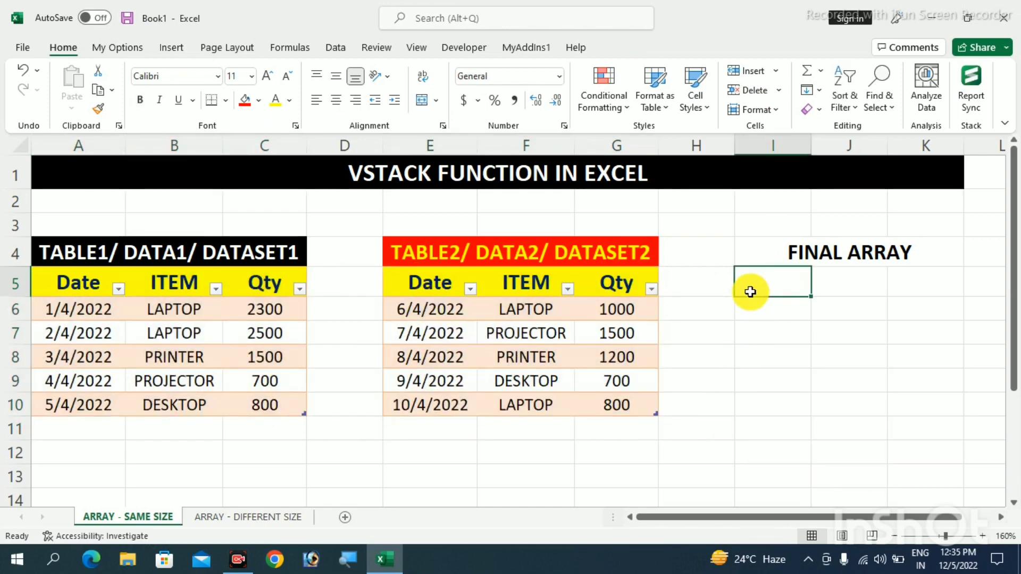
pyautogui.write('=VSY')
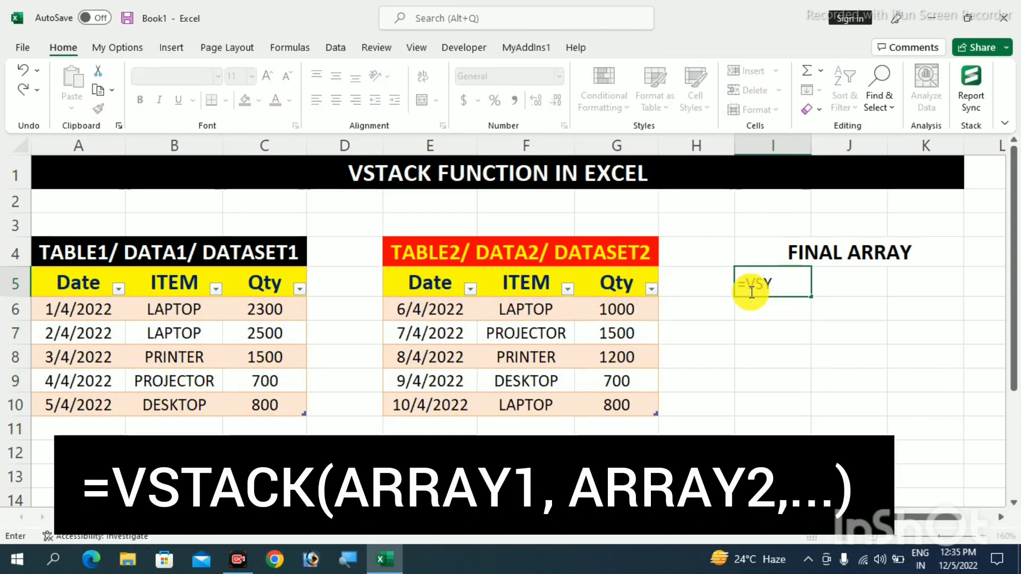
pyautogui.press('BackSpace')
pyautogui.write('TACK')
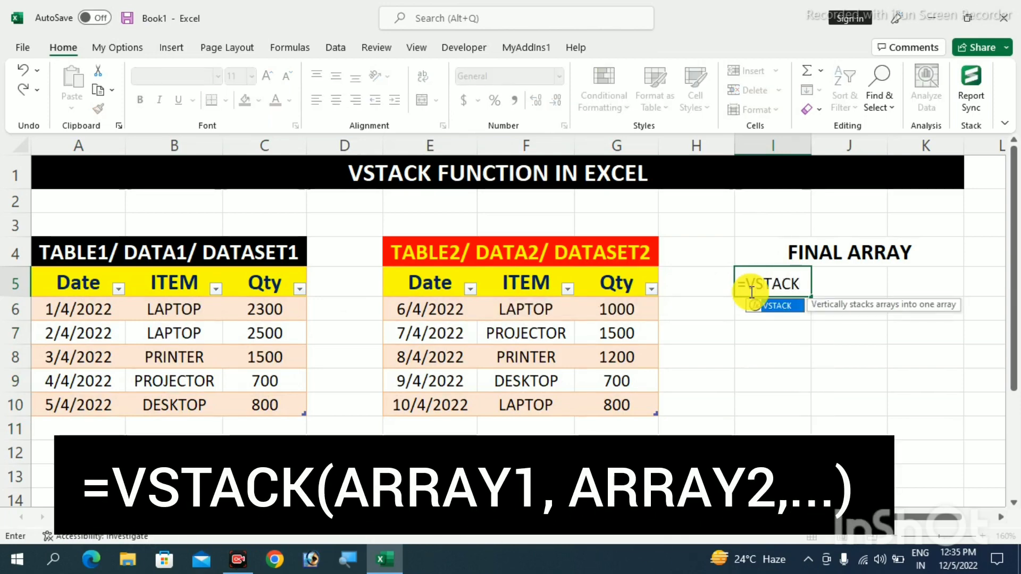
pyautogui.write('(')
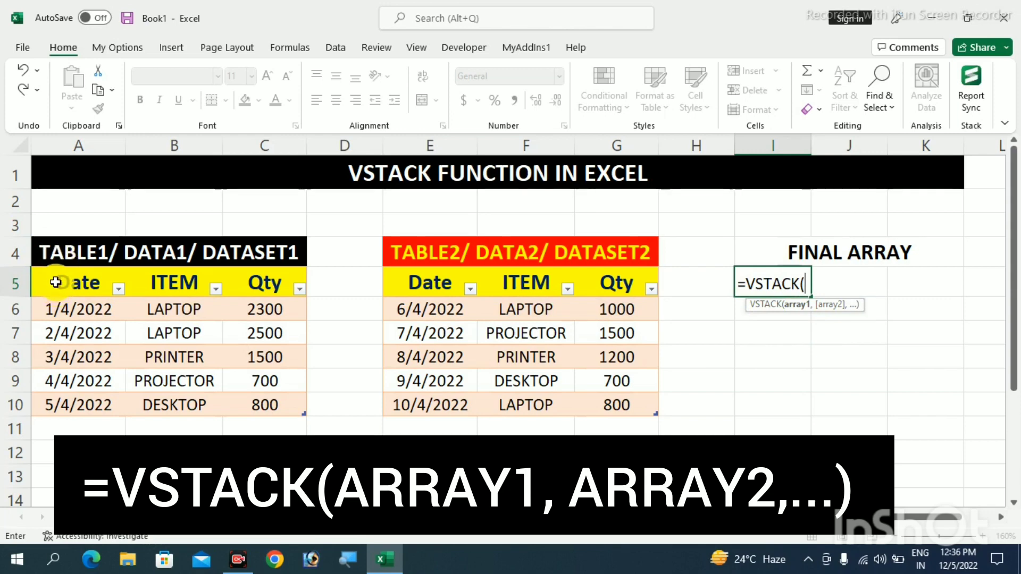
pyautogui.moveTo(55, 282); pyautogui.dragTo(270, 404)
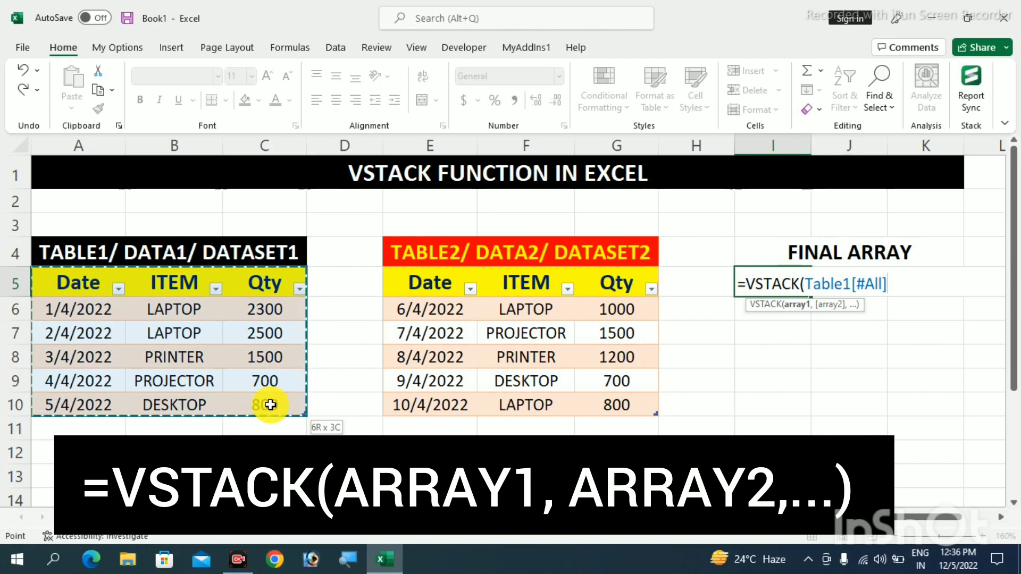
pyautogui.write(',')
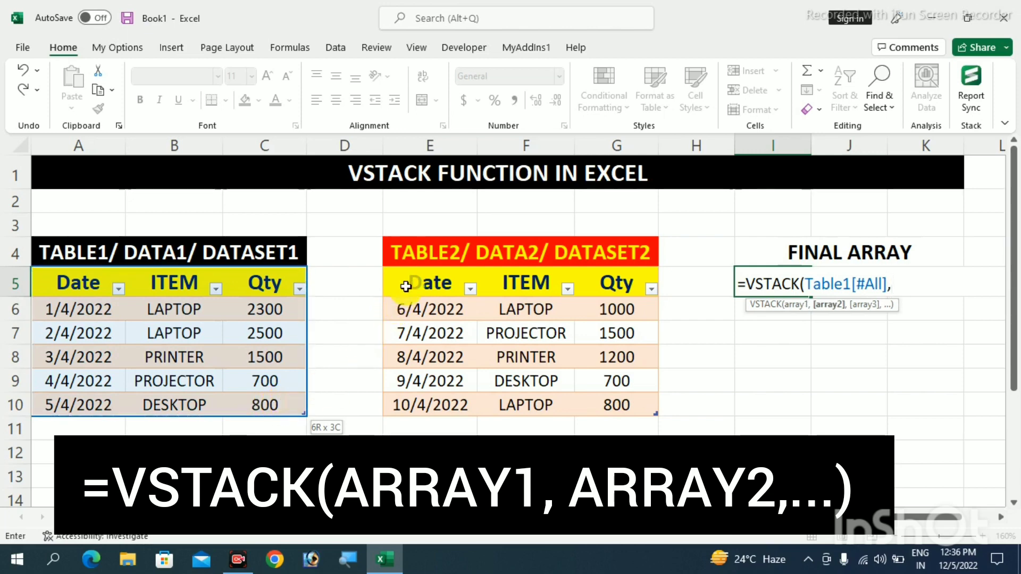
pyautogui.moveTo(408, 280); pyautogui.dragTo(598, 401)
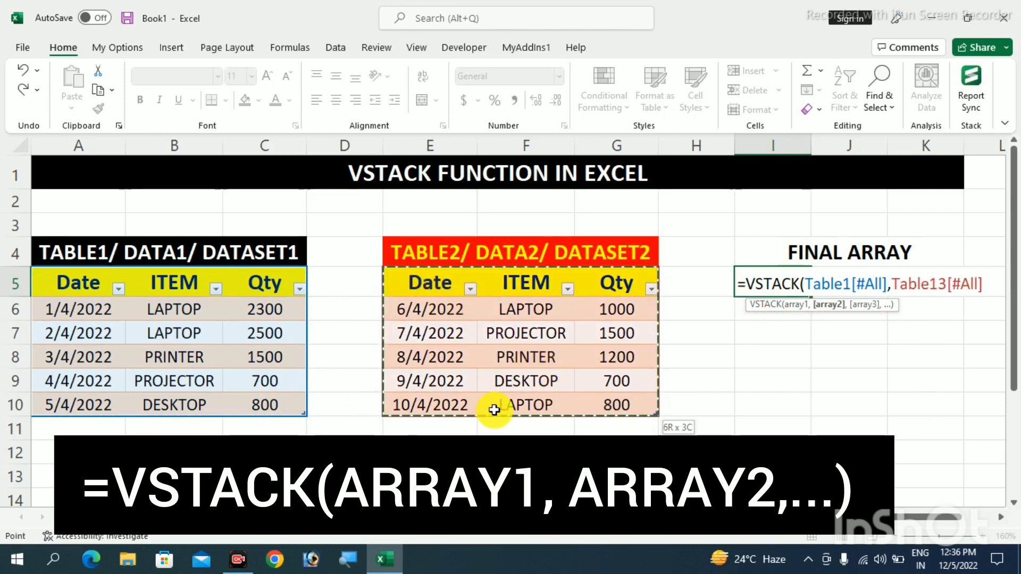
pyautogui.write(')')
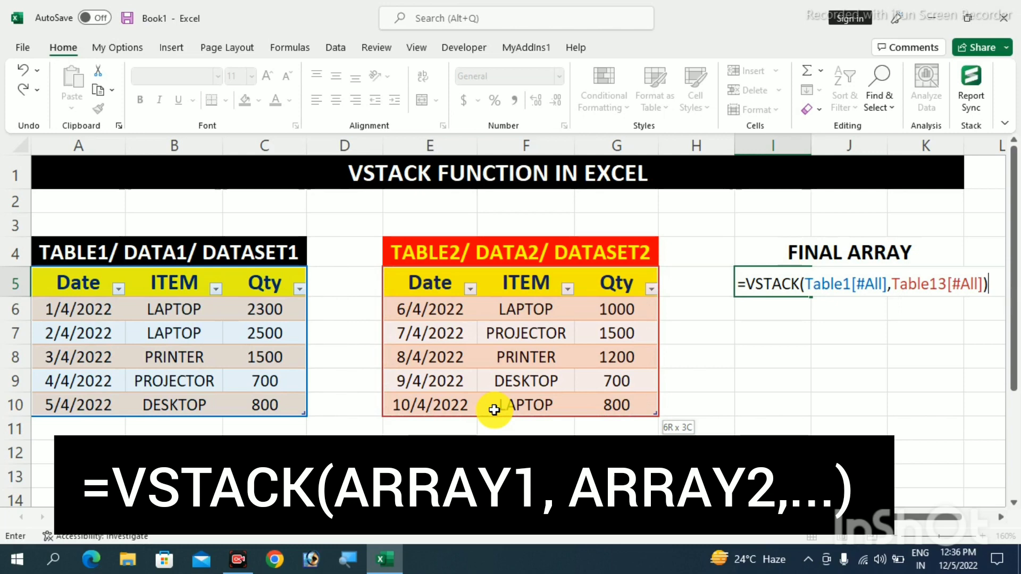
pyautogui.press('Return')
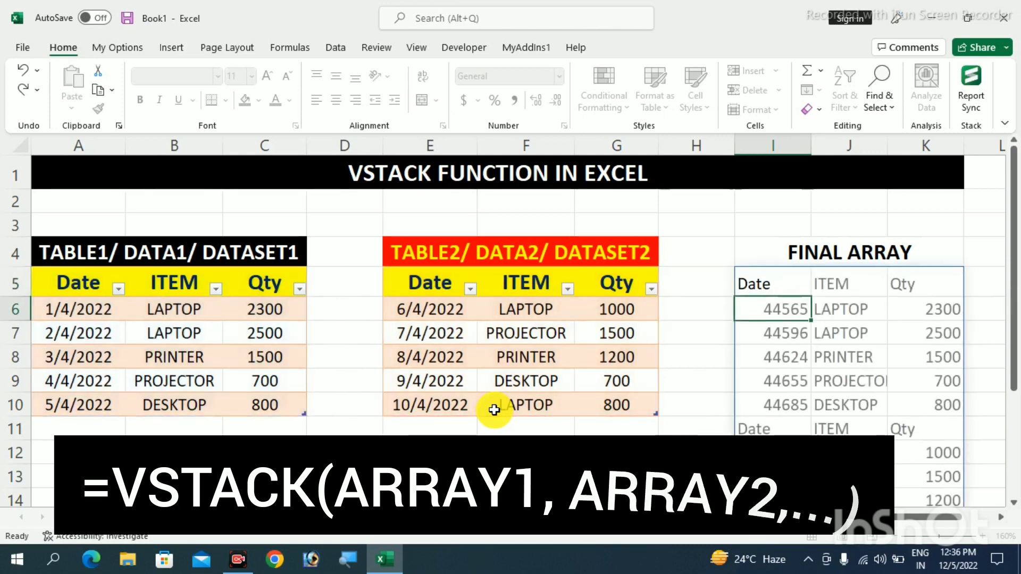
# Check the stacked rows under FINAL ARRAY against the source tables, including the header rows in rows 5 and 11.
pyautogui.moveTo(766, 282); pyautogui.dragTo(929, 408)
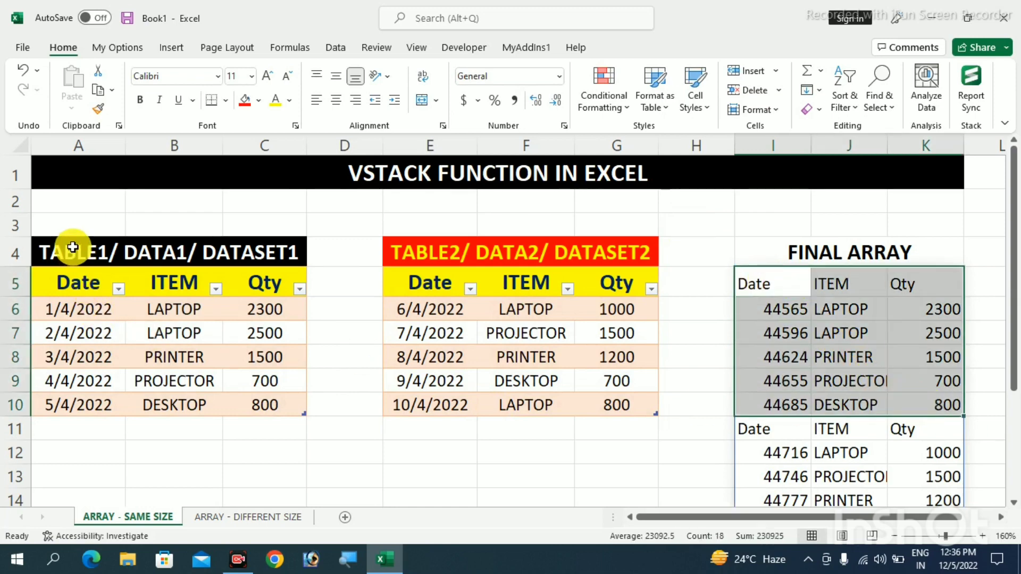
pyautogui.click(750, 428)
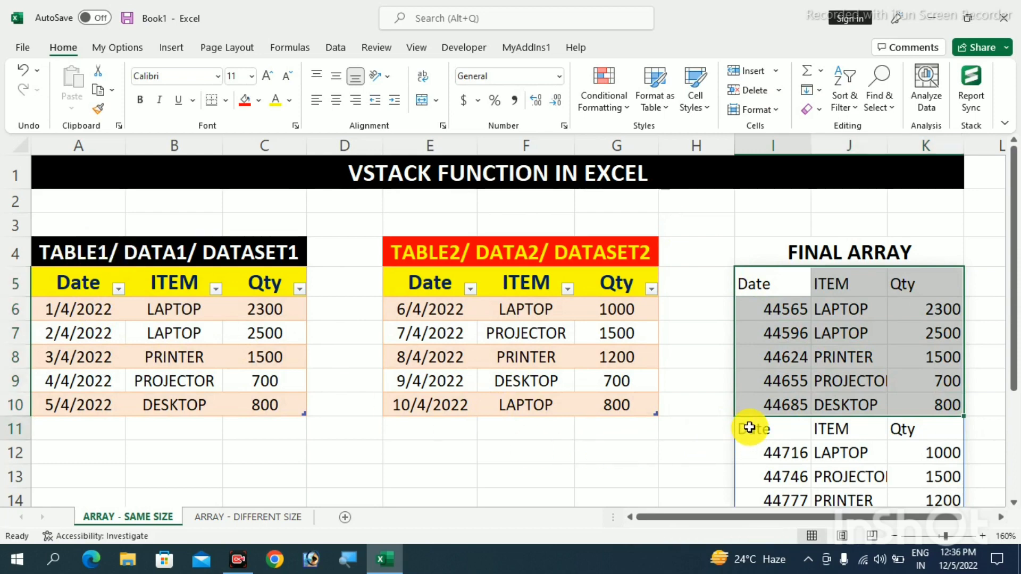
pyautogui.moveTo(749, 428); pyautogui.dragTo(1015, 505)
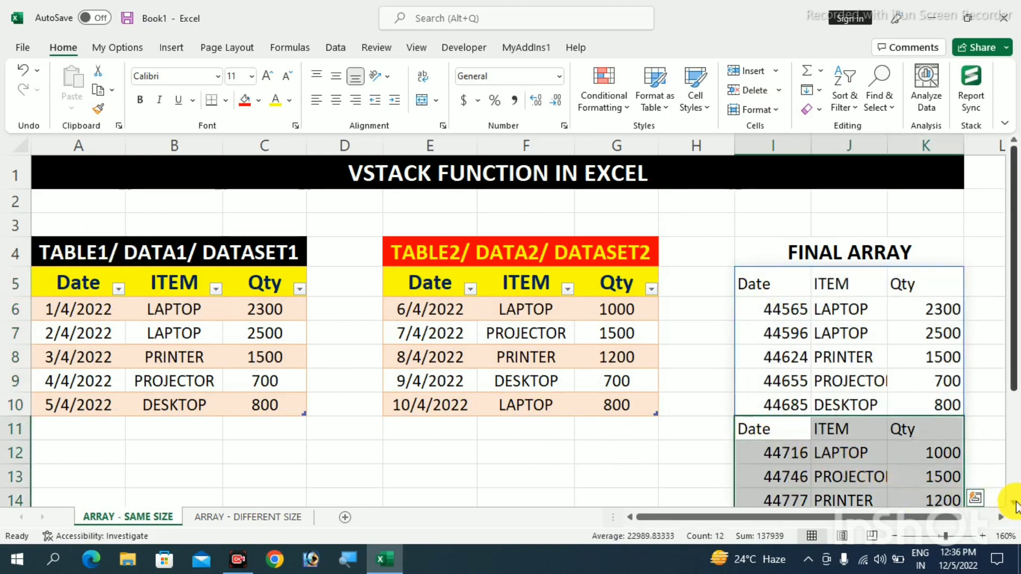
pyautogui.scroll(-1, 1015, 505)
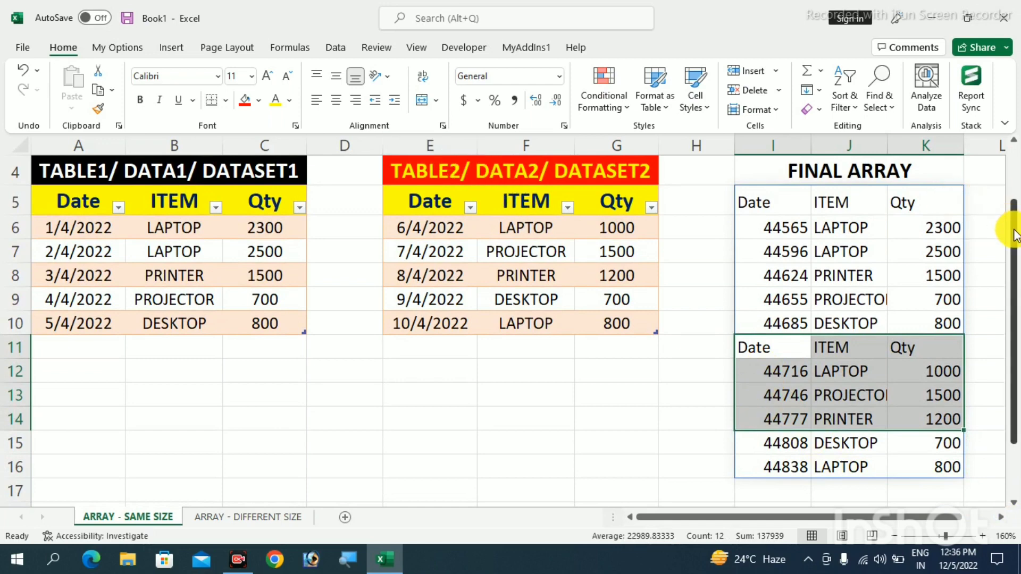
pyautogui.moveTo(1014, 234); pyautogui.dragTo(1016, 164)
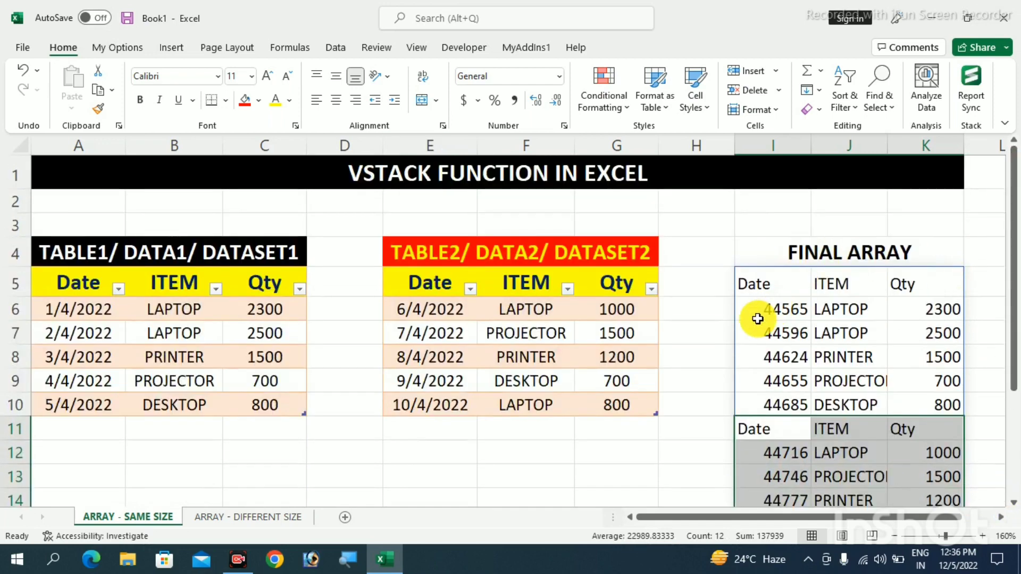
pyautogui.moveTo(763, 285); pyautogui.dragTo(910, 284)
pyautogui.moveTo(740, 429); pyautogui.dragTo(907, 428)
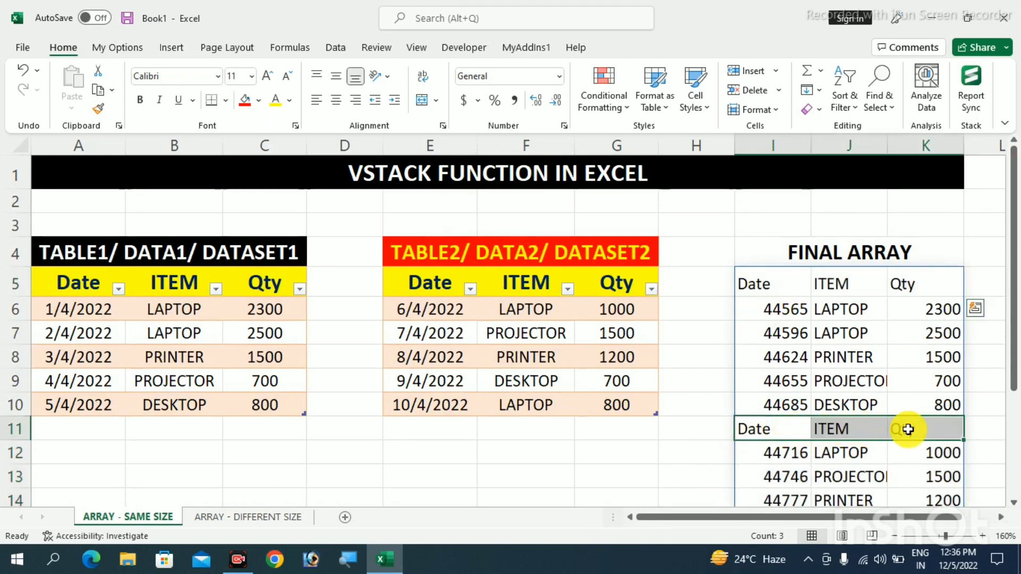
# Undo the VSTACK formula entered in cell I5.
pyautogui.hotkey('ctrl', 'z')
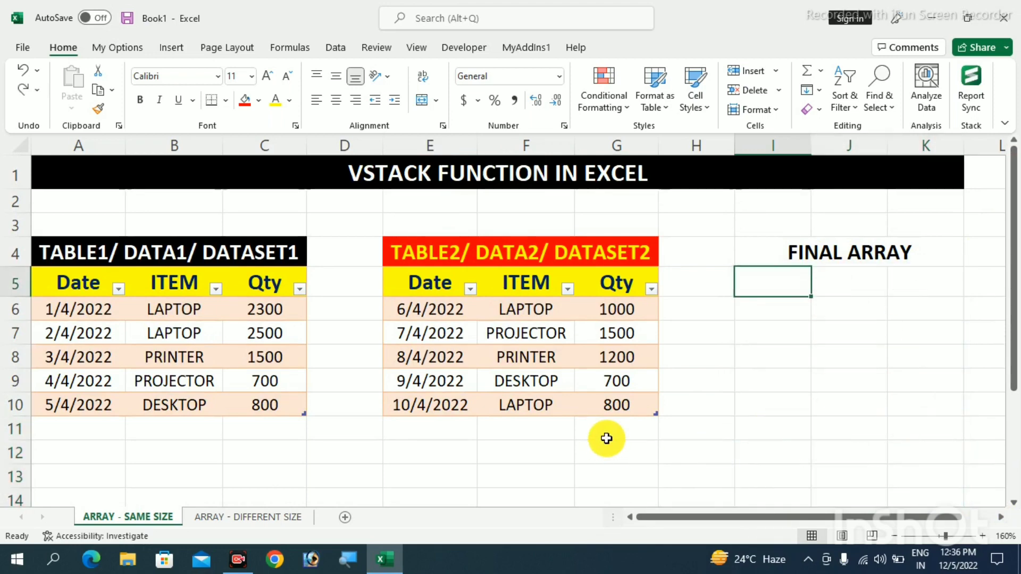
pyautogui.click(707, 383)
# Copy the first table's header row A5:C5 into I5:K5 under FINAL ARRAY.
pyautogui.moveTo(62, 281); pyautogui.dragTo(269, 289)
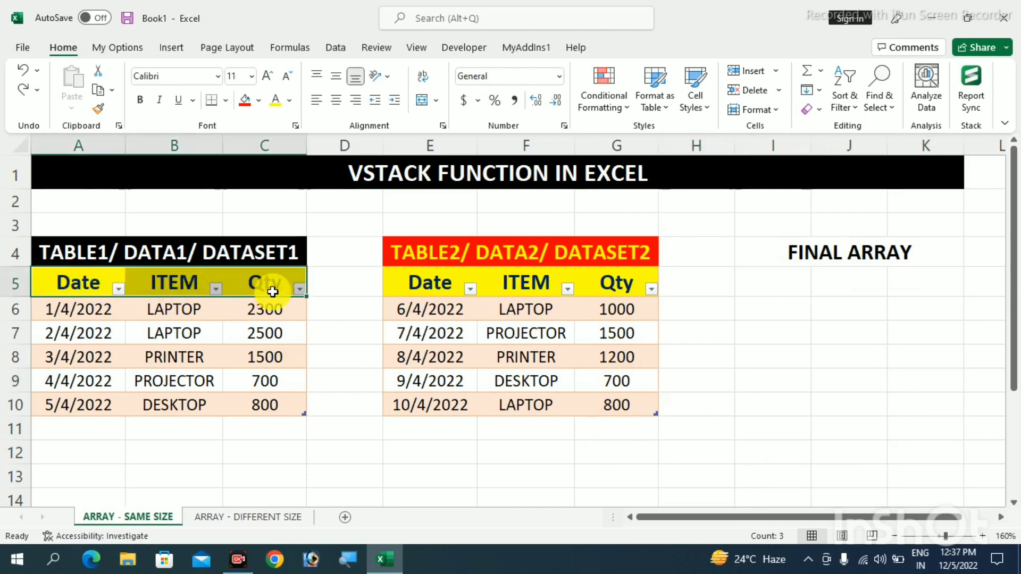
pyautogui.hotkey('ctrl', 'c')
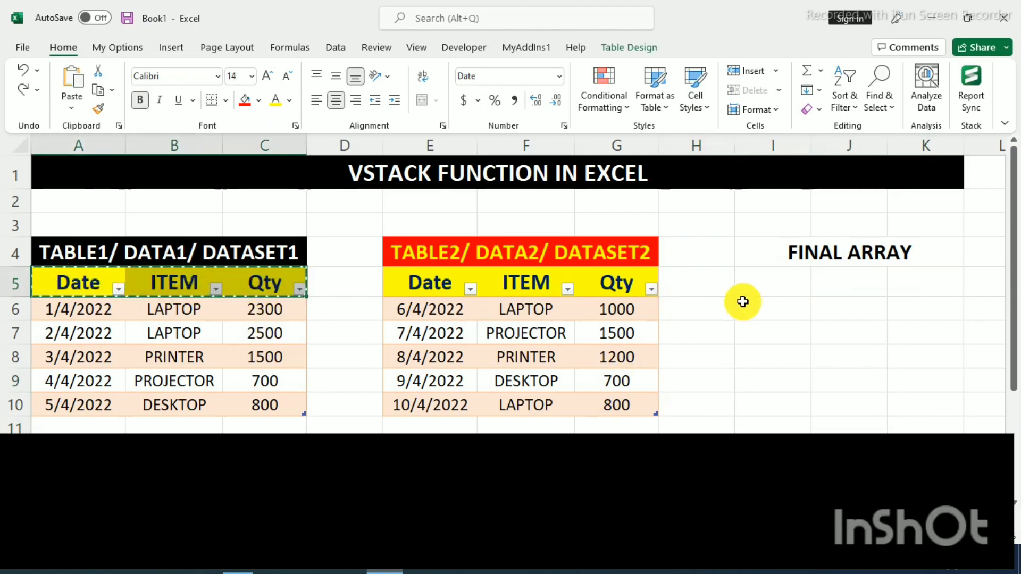
pyautogui.click(773, 280)
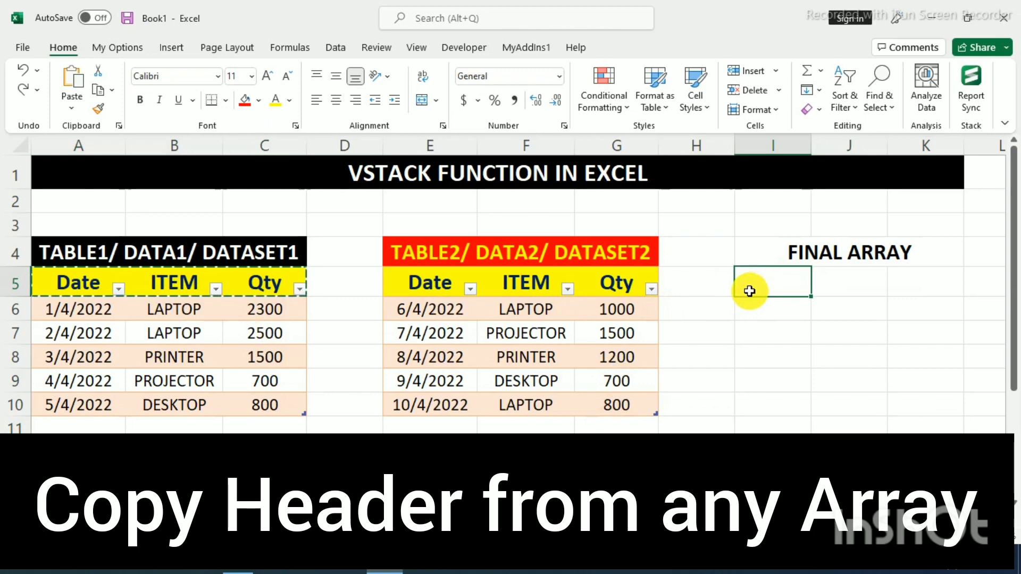
pyautogui.hotkey('ctrl', 'v')
pyautogui.click(701, 357)
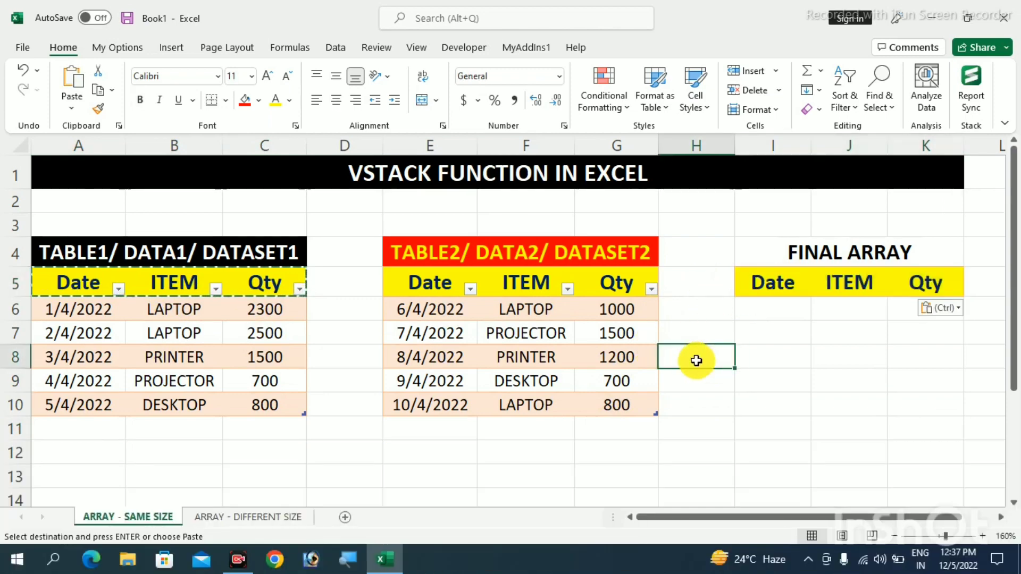
# Stack the data rows of both tables without headers in cell I6 with =VSTACK(Table1,Table13).
pyautogui.click(787, 307)
pyautogui.write('=')
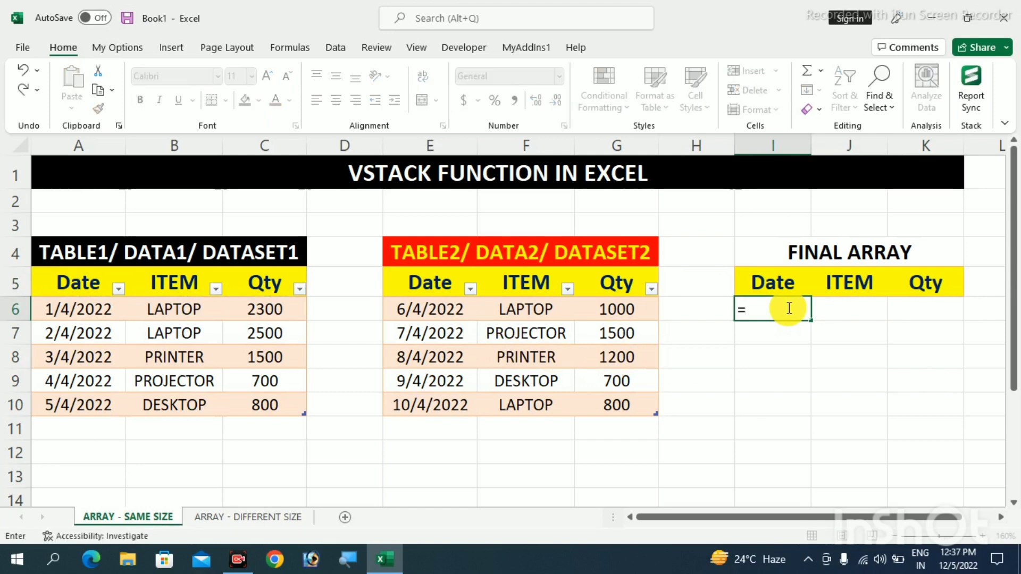
pyautogui.write('VSTACK(')
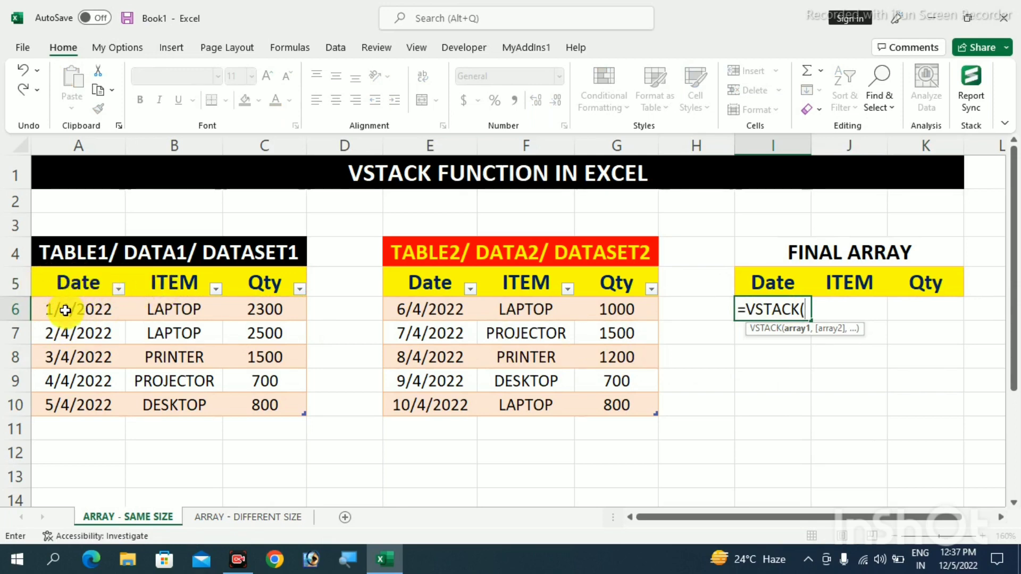
pyautogui.moveTo(66, 311); pyautogui.dragTo(246, 405)
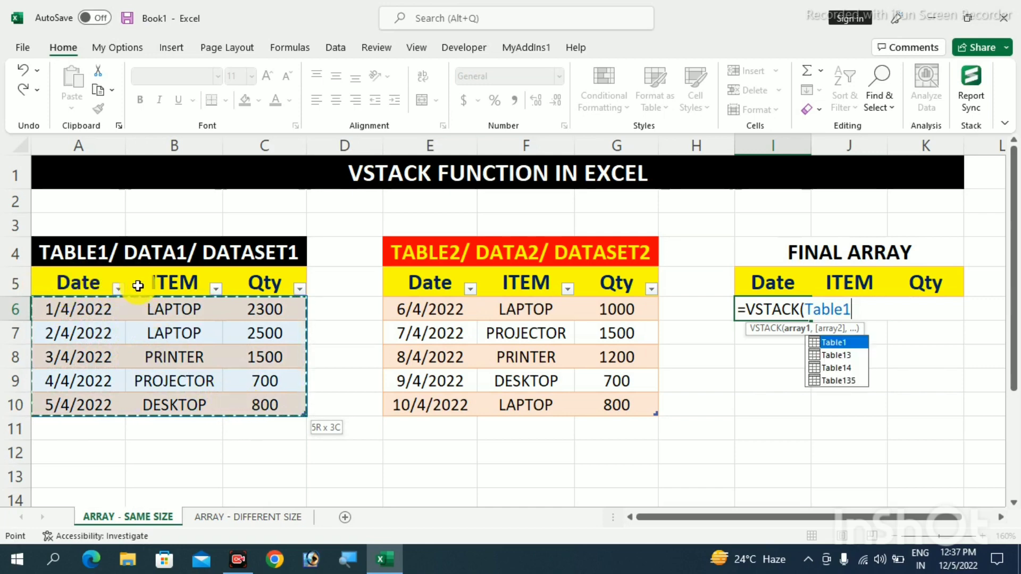
pyautogui.write(',')
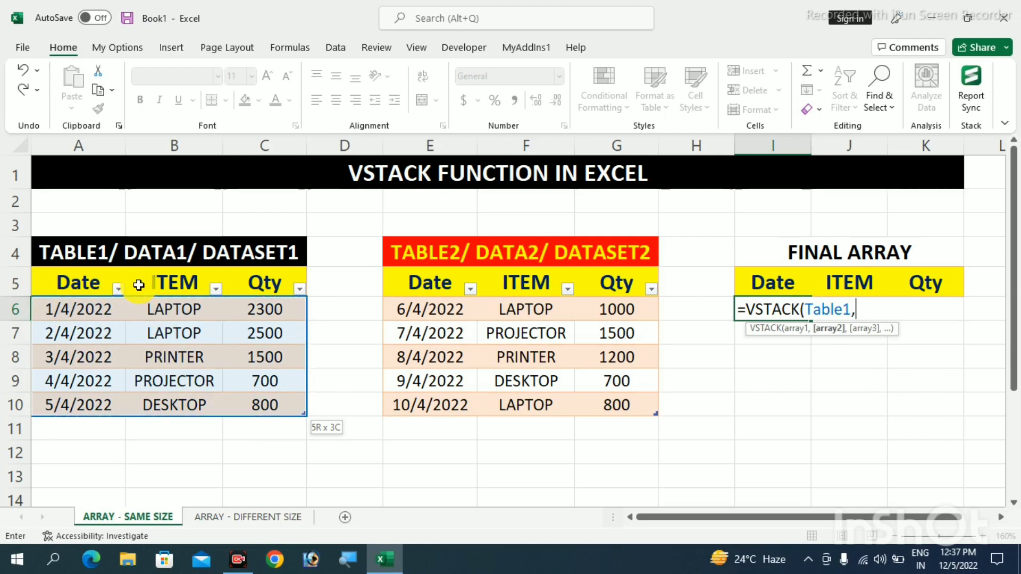
pyautogui.moveTo(406, 310); pyautogui.dragTo(585, 407)
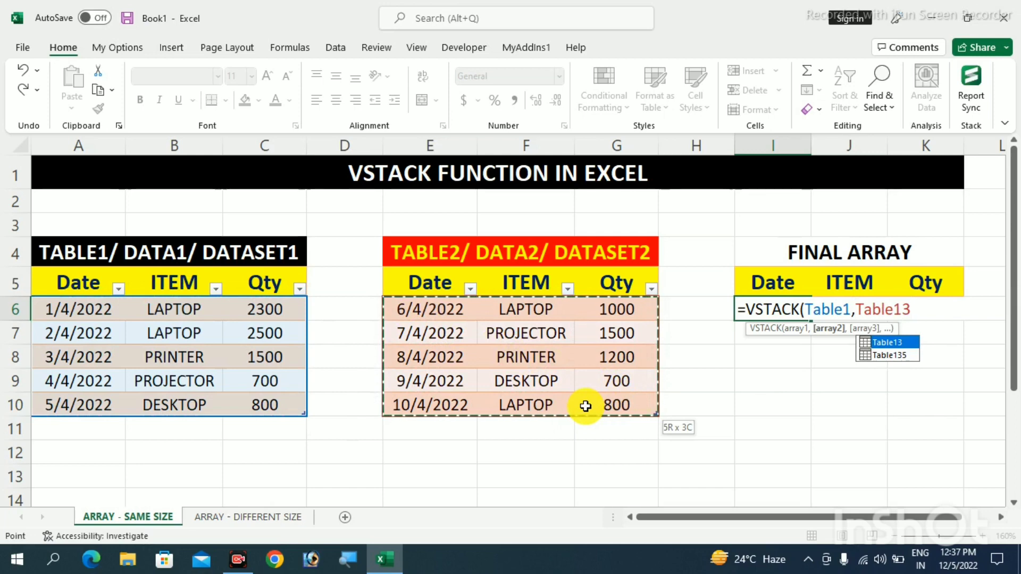
pyautogui.write(')')
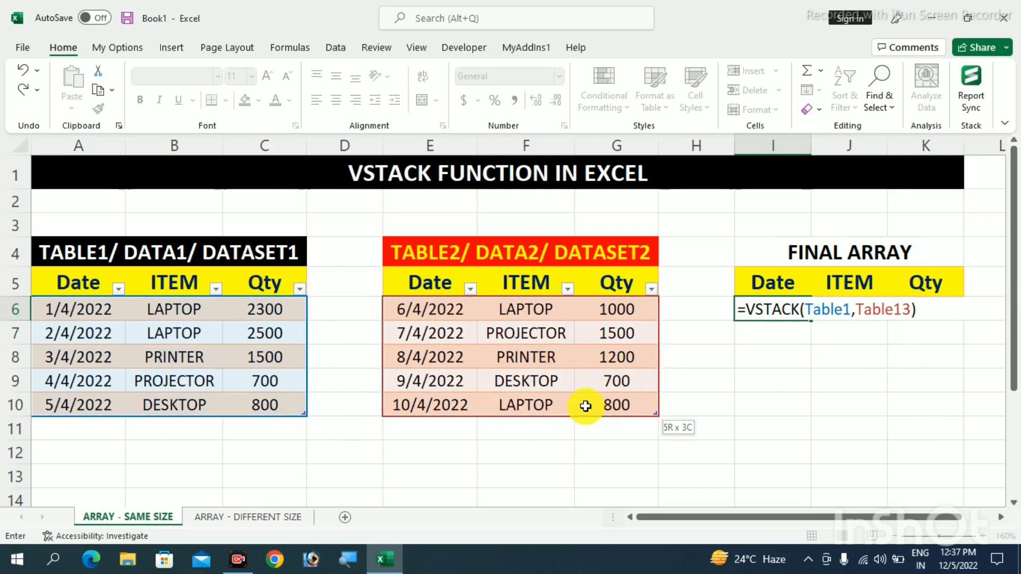
pyautogui.press('Return')
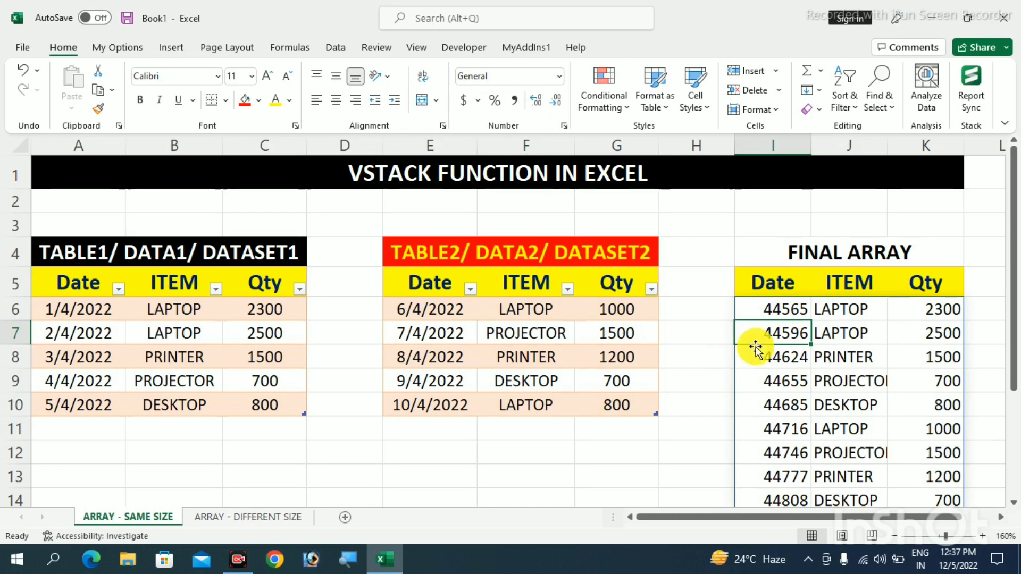
# Autofit columns I, J and K to their contents and review all the stacked rows under FINAL ARRAY.
pyautogui.doubleClick(813, 147)
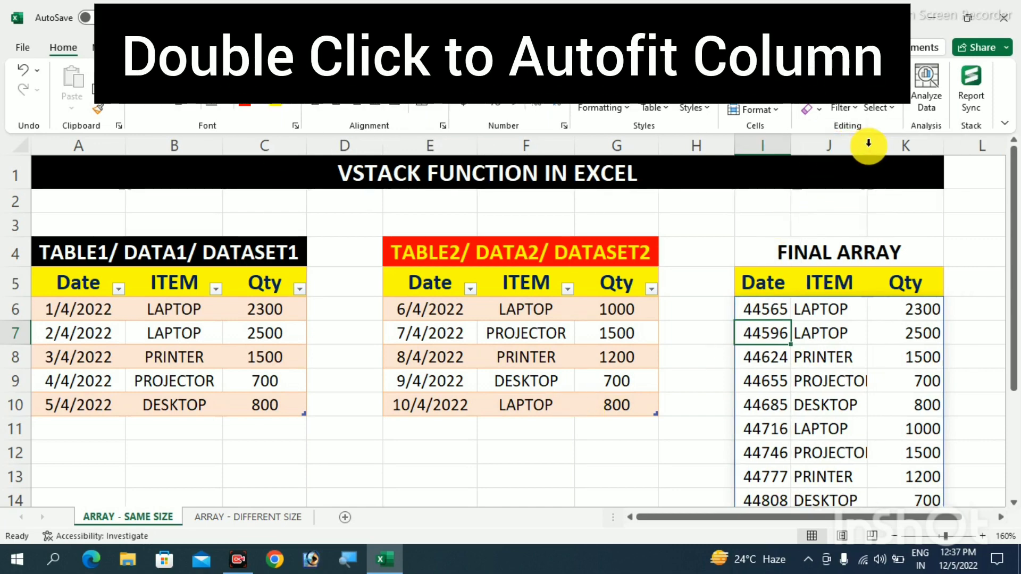
pyautogui.doubleClick(867, 145)
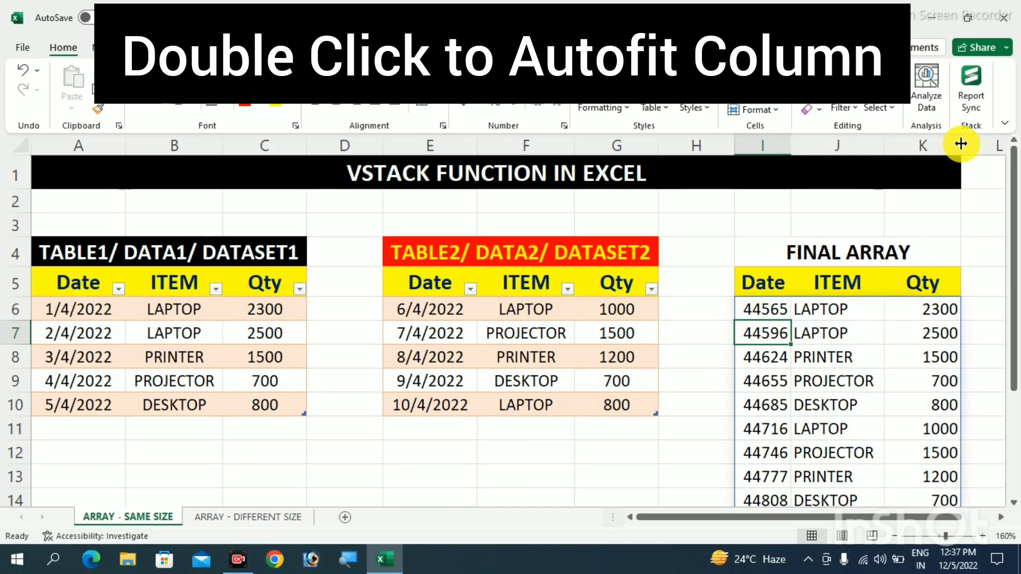
pyautogui.doubleClick(960, 144)
pyautogui.scroll(-2, 859, 406)
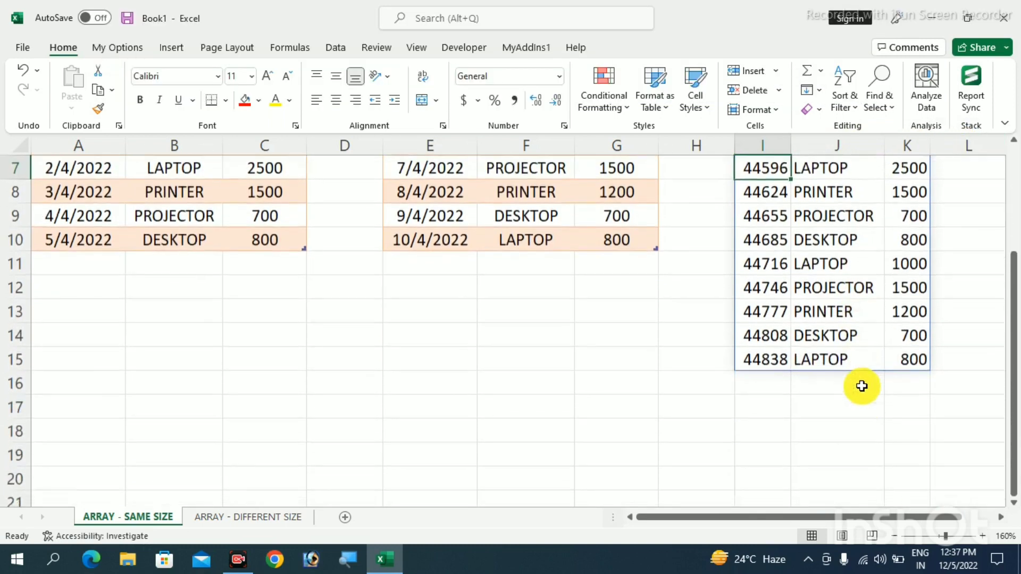
pyautogui.scroll(1, 877, 308)
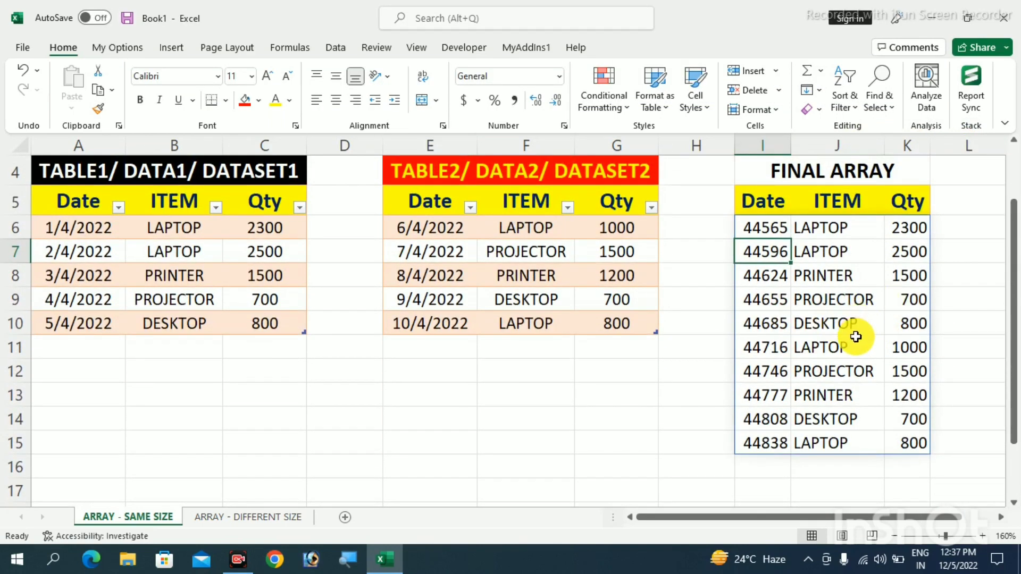
pyautogui.scroll(1, 855, 337)
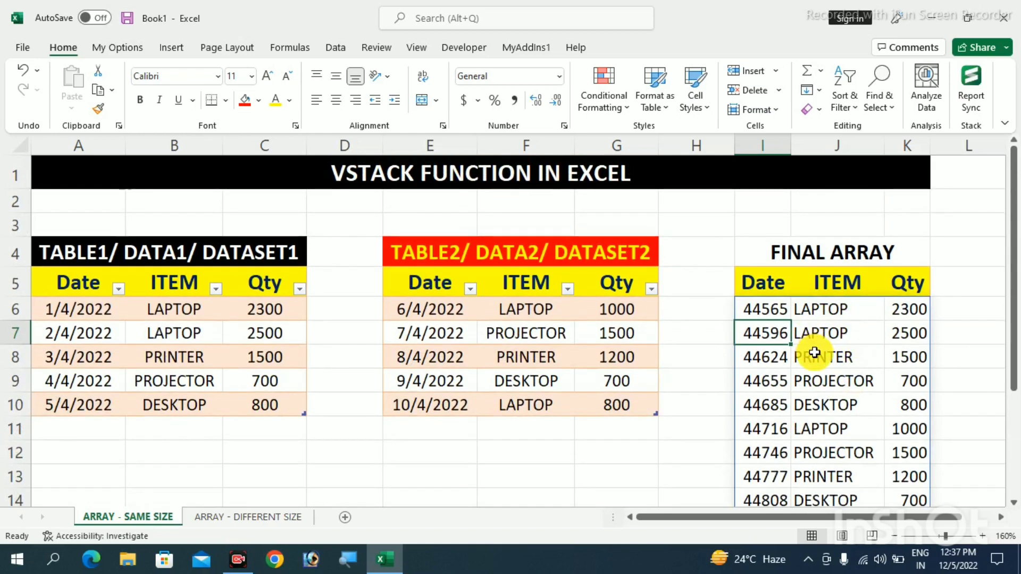
# Undo the width changes to columns I, J and K and the VSTACK formula in cell I6.
pyautogui.hotkey('ctrl', 'z')
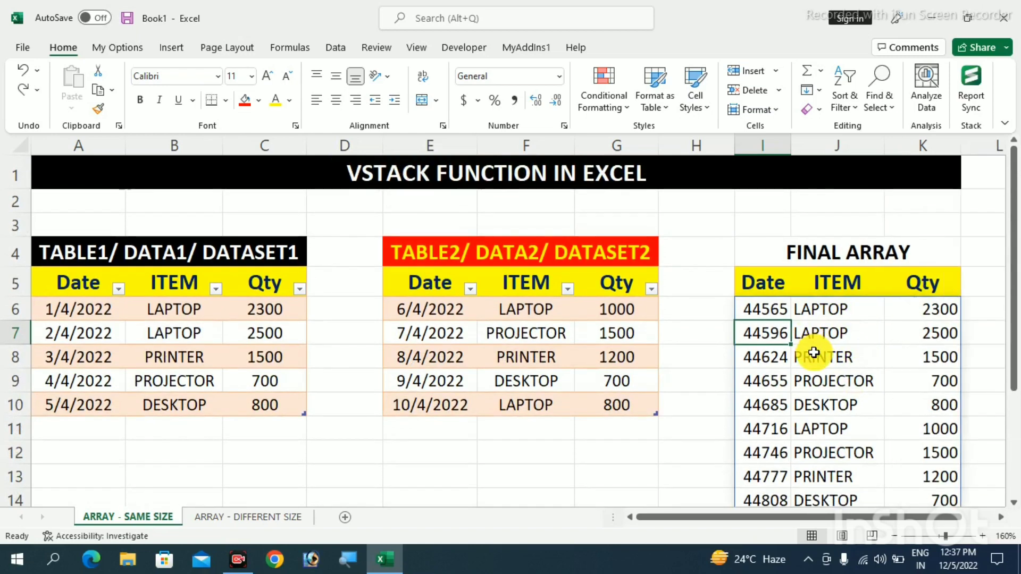
pyautogui.hotkey('ctrl', 'z')
pyautogui.hotkey('ctrl', 'z')
pyautogui.hotkey('ctrl', 'z')
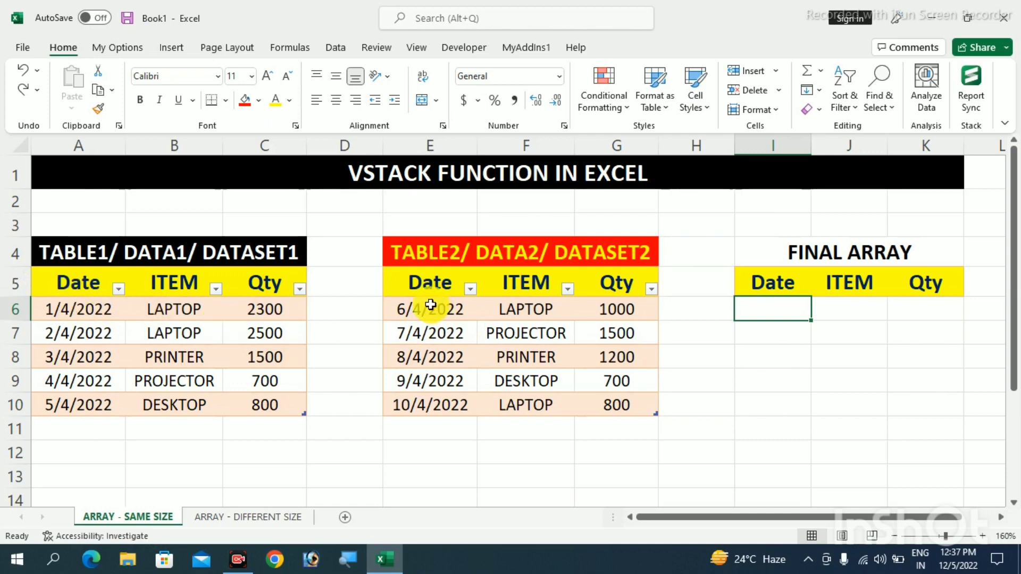
# Stack only the Date and ITEM columns of both tables in cell I6 with =VSTACK(Table1[[Date]:[ITEM]],Table13[[Date]:[ITEM]]), and adjust column J's width.
pyautogui.write('=')
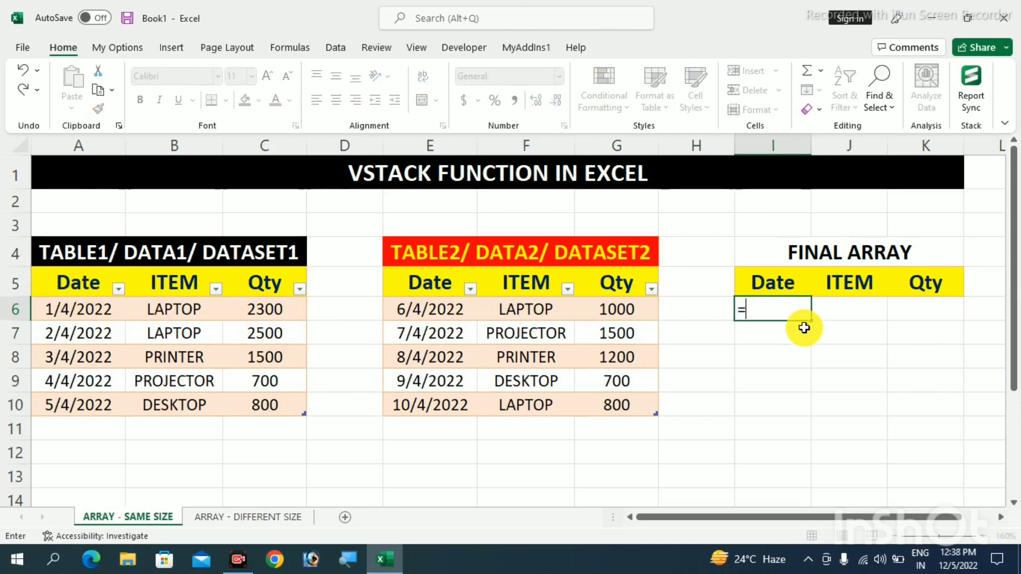
pyautogui.write('VSTACK(')
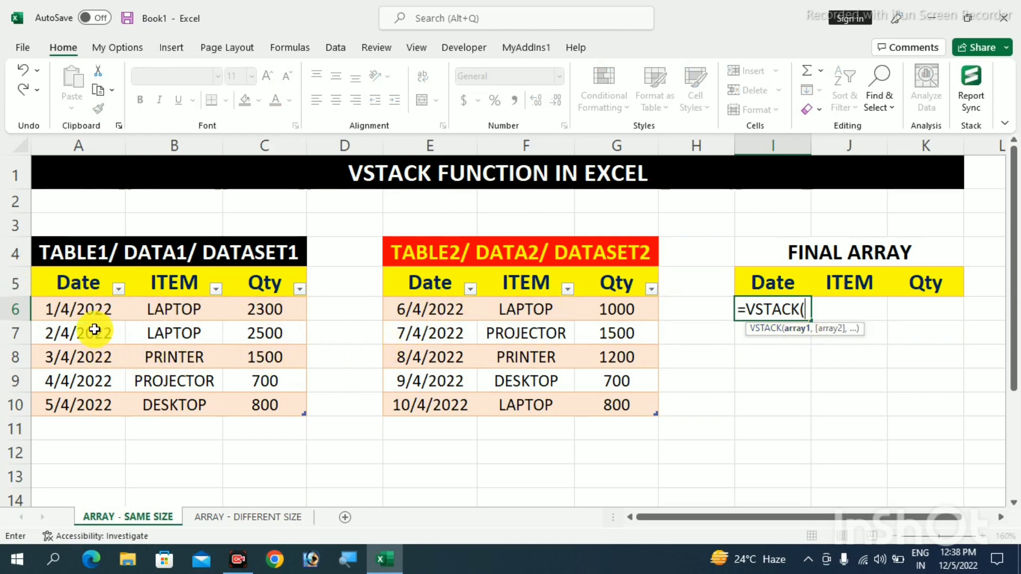
pyautogui.moveTo(83, 307); pyautogui.dragTo(165, 407)
pyautogui.write(',')
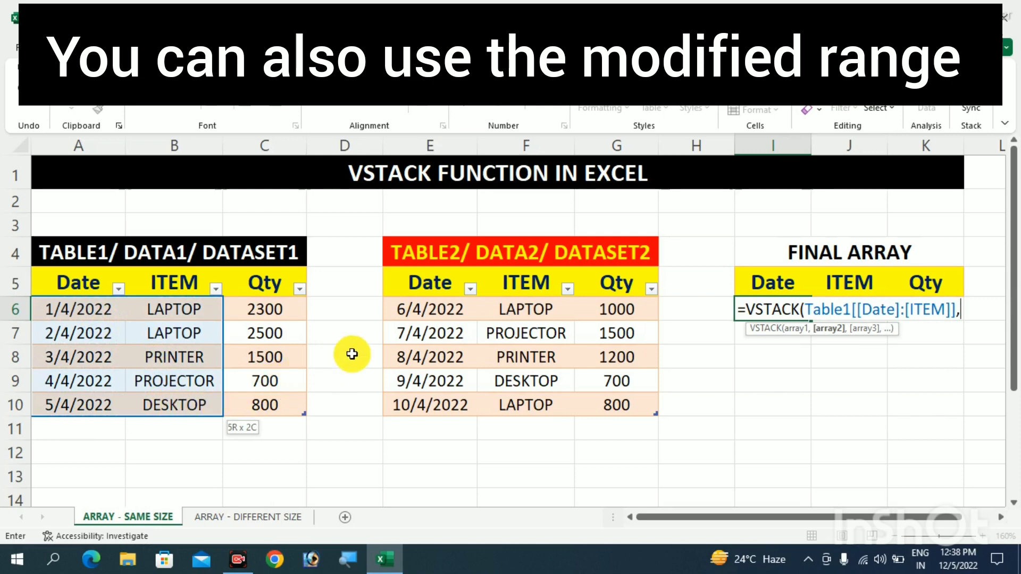
pyautogui.moveTo(417, 307); pyautogui.dragTo(501, 400)
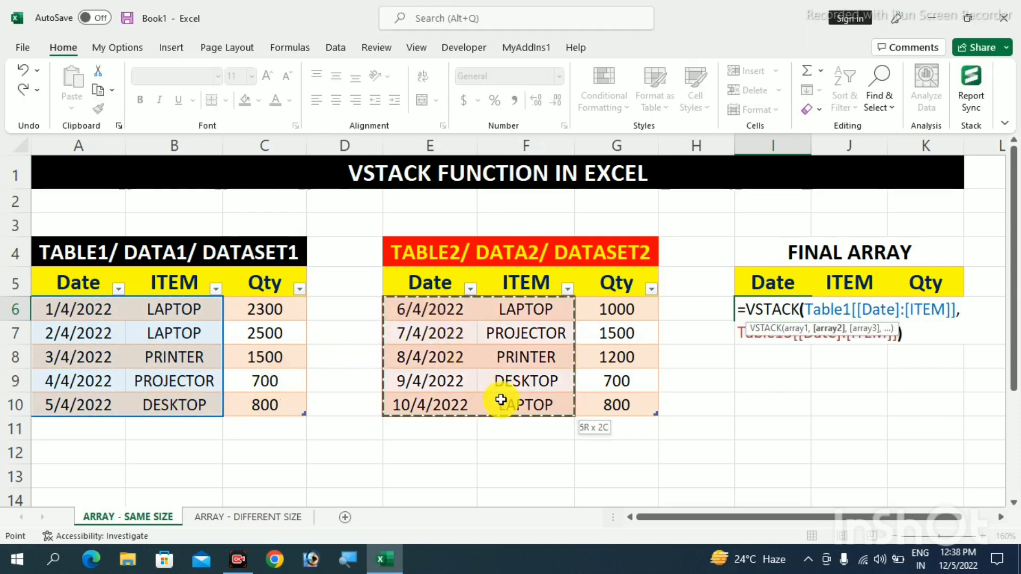
pyautogui.write(')')
pyautogui.press('Return')
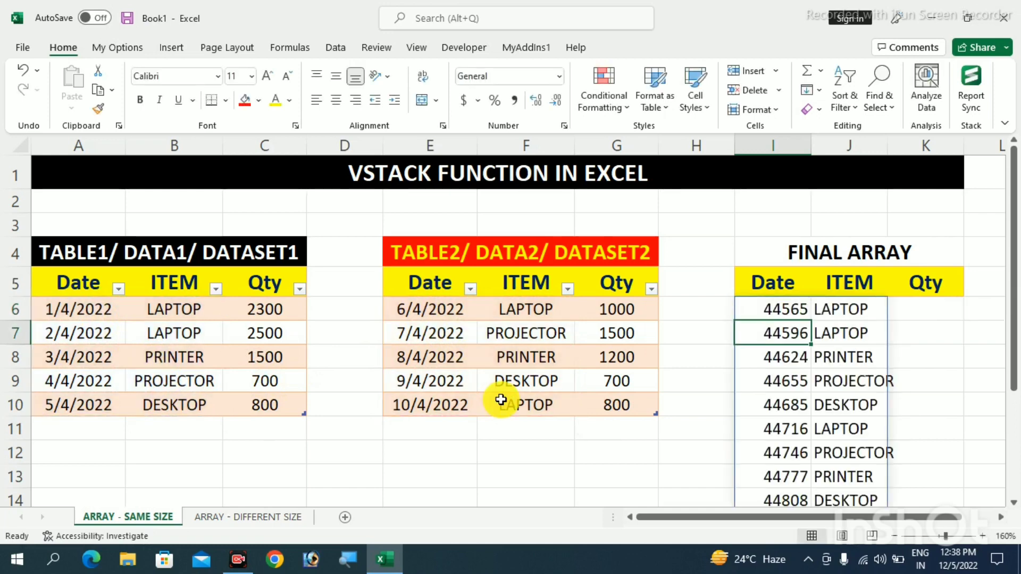
pyautogui.moveTo(888, 145); pyautogui.dragTo(904, 145)
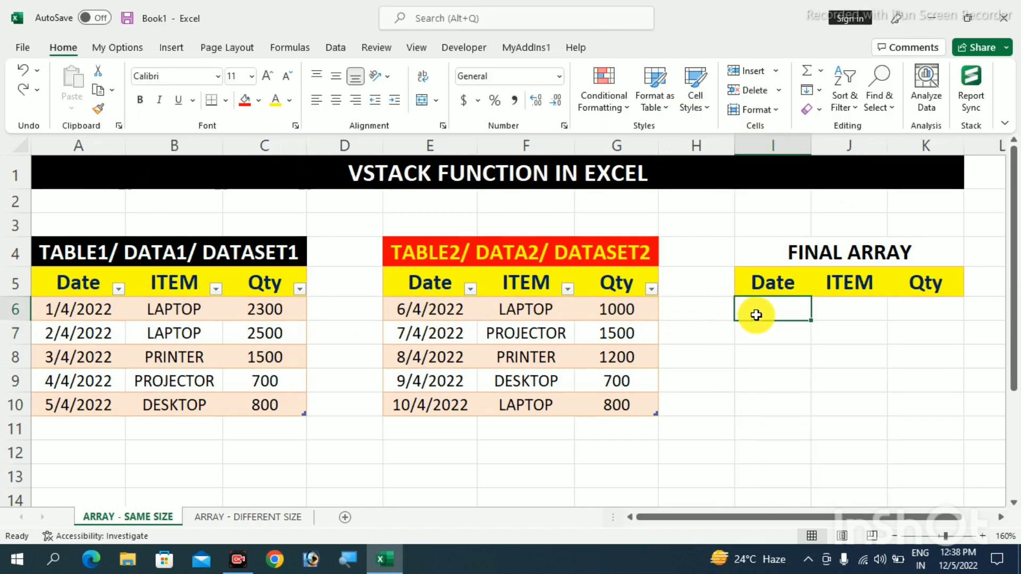
# Stack only the ITEM and Qty columns of both tables in cell I6 with =VSTACK(Table1[[ITEM]:[Qty]],Table13[[ITEM]:[Qty]]).
pyautogui.write('=')
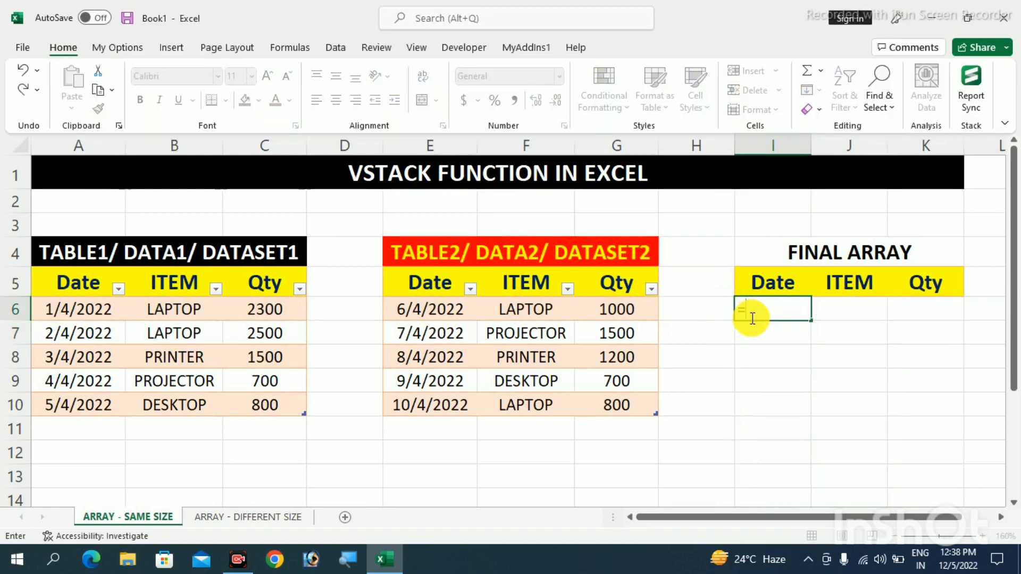
pyautogui.write('VSTACK')
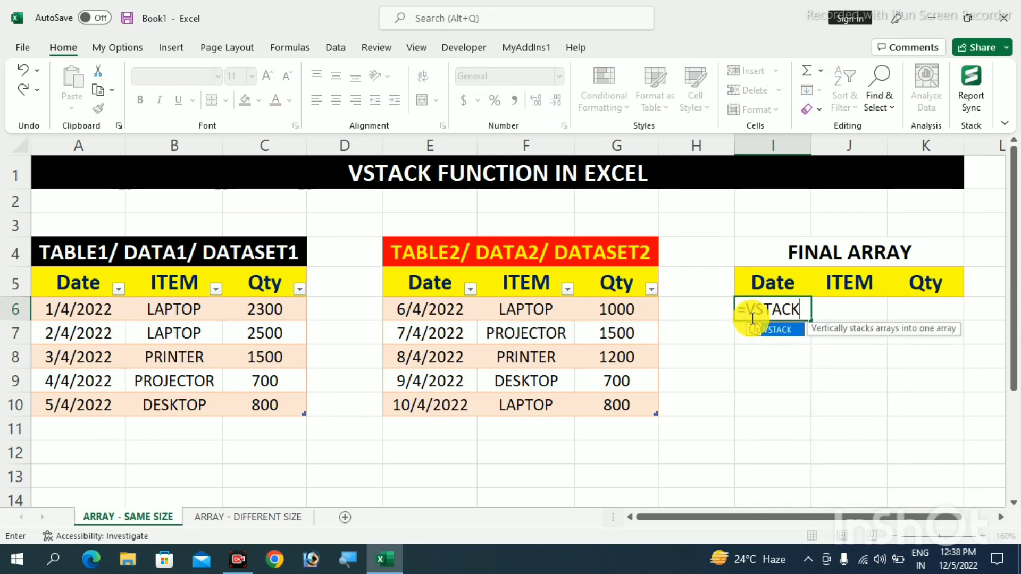
pyautogui.write('(')
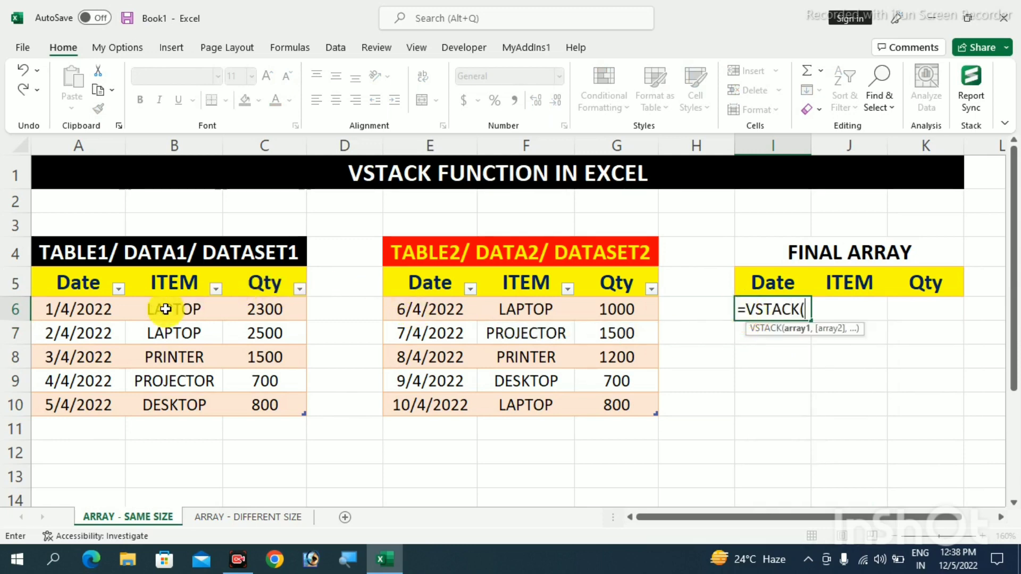
pyautogui.moveTo(165, 309); pyautogui.dragTo(256, 408)
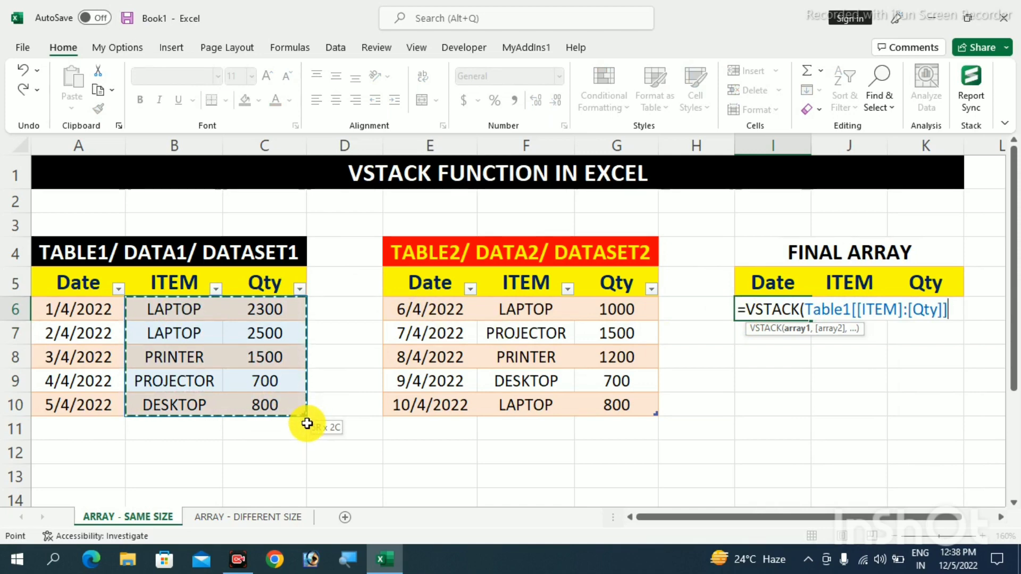
pyautogui.write(',')
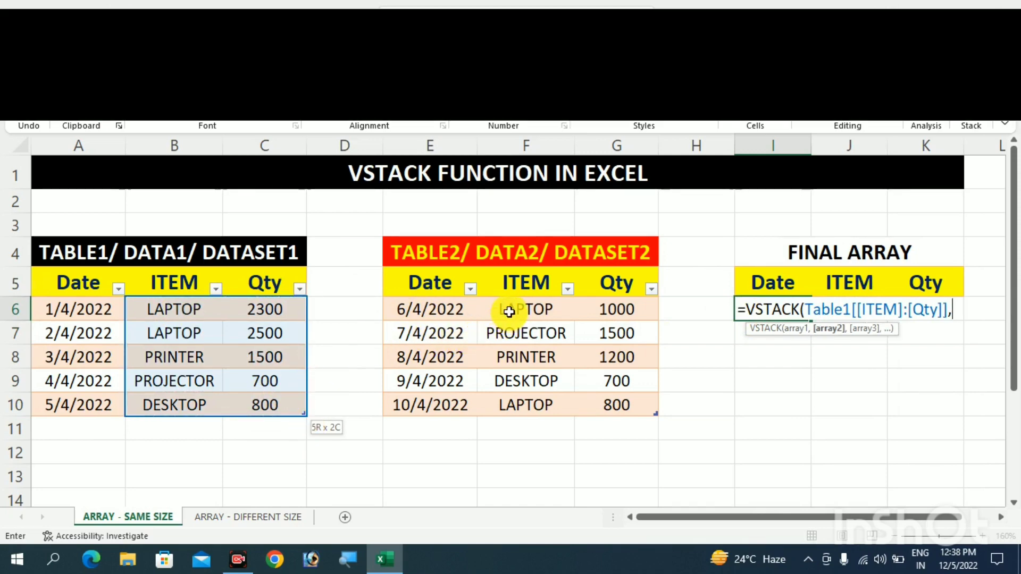
pyautogui.moveTo(512, 312); pyautogui.dragTo(604, 405)
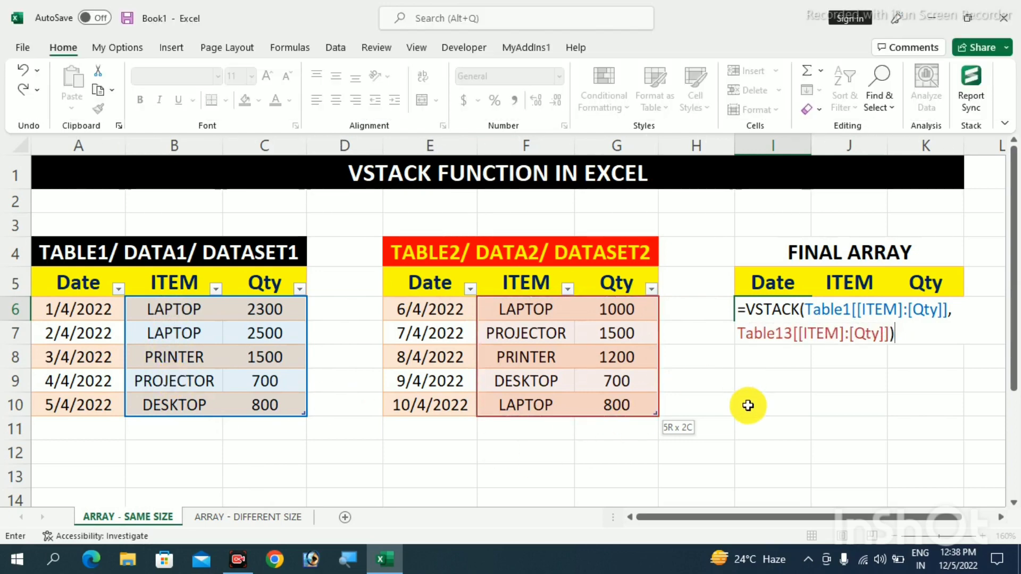
pyautogui.press('Return')
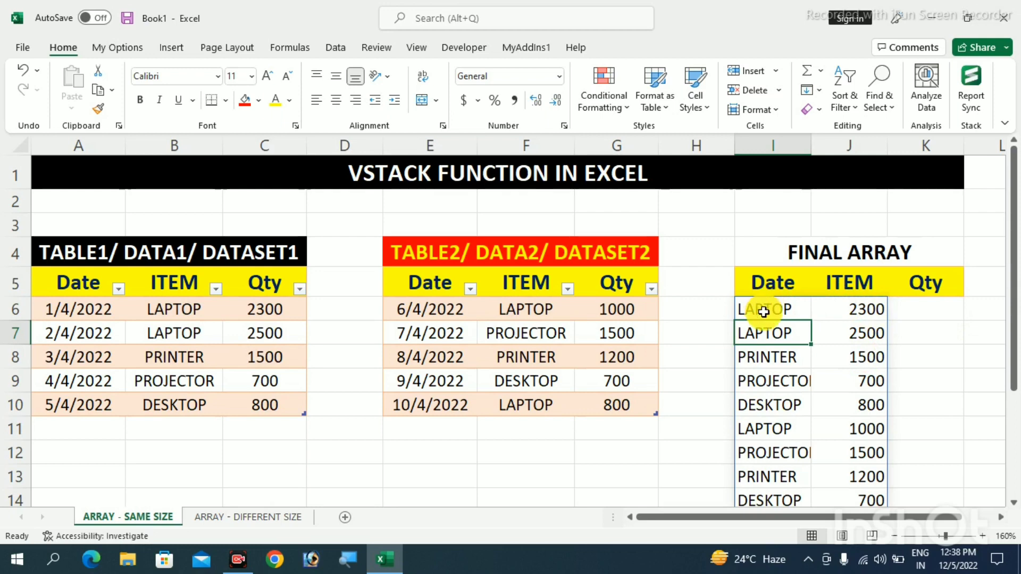
# Compare the stacked values with the Date and ITEM headers above them, and clear the VSTACK formula from cell I6.
pyautogui.moveTo(763, 312); pyautogui.dragTo(838, 424)
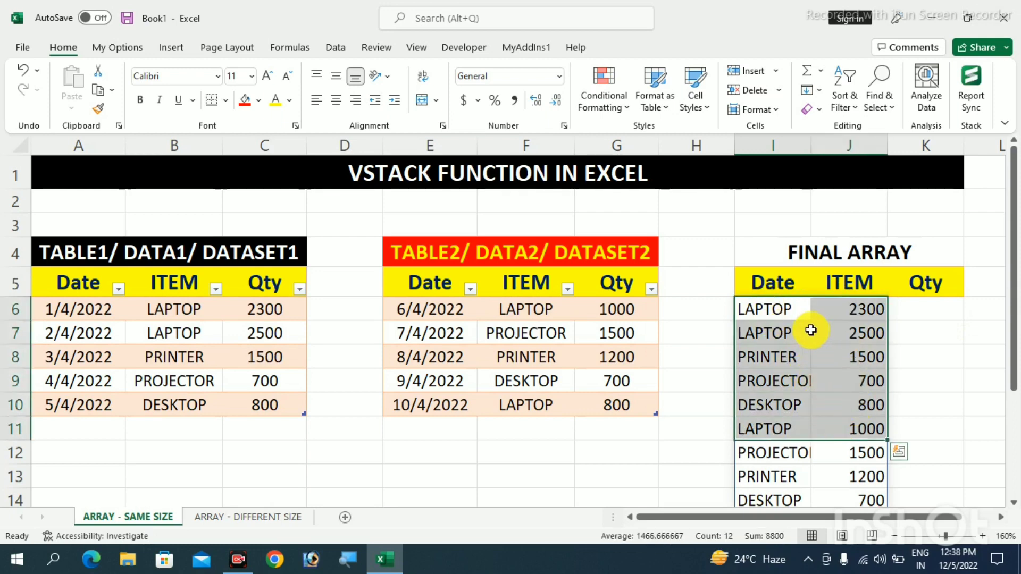
pyautogui.moveTo(854, 313); pyautogui.dragTo(853, 383)
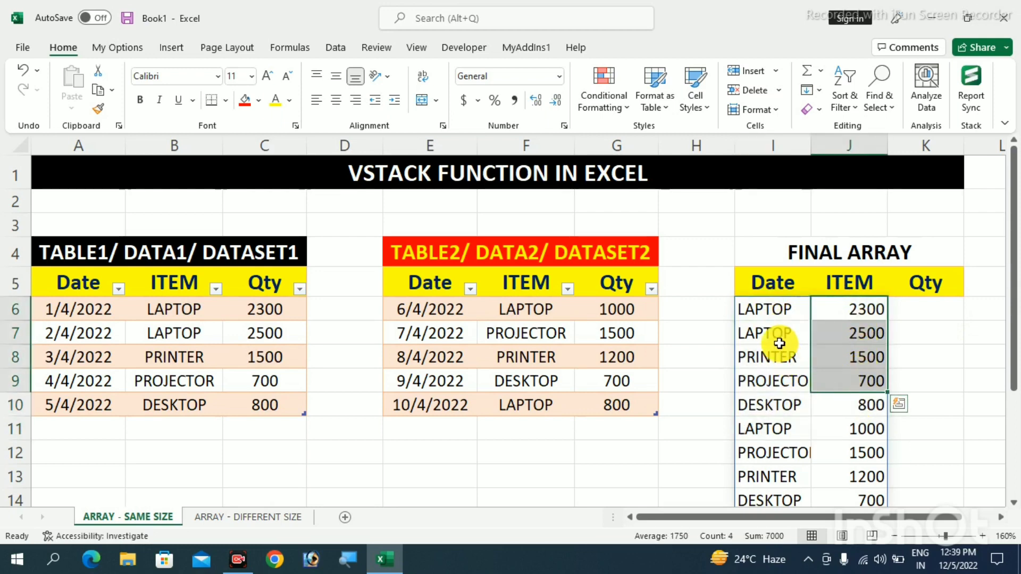
pyautogui.click(759, 311)
pyautogui.press('Delete')
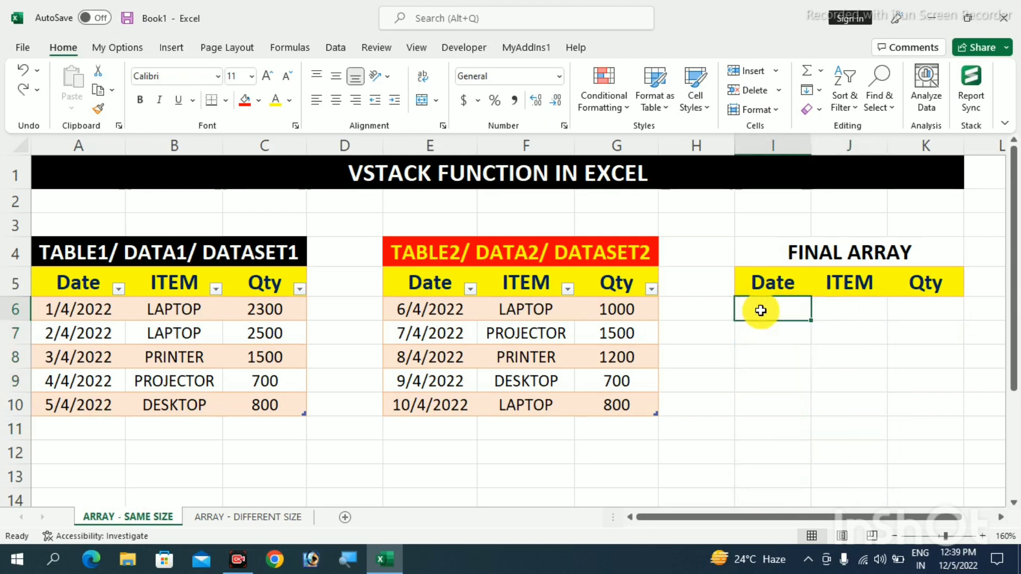
# Stack the ITEM and Qty columns of both tables in cell J6 with =VSTACK(Table1[[ITEM]:[Qty]],Table13[[ITEM]:[Qty]]), and undo the entry.
pyautogui.click(852, 318)
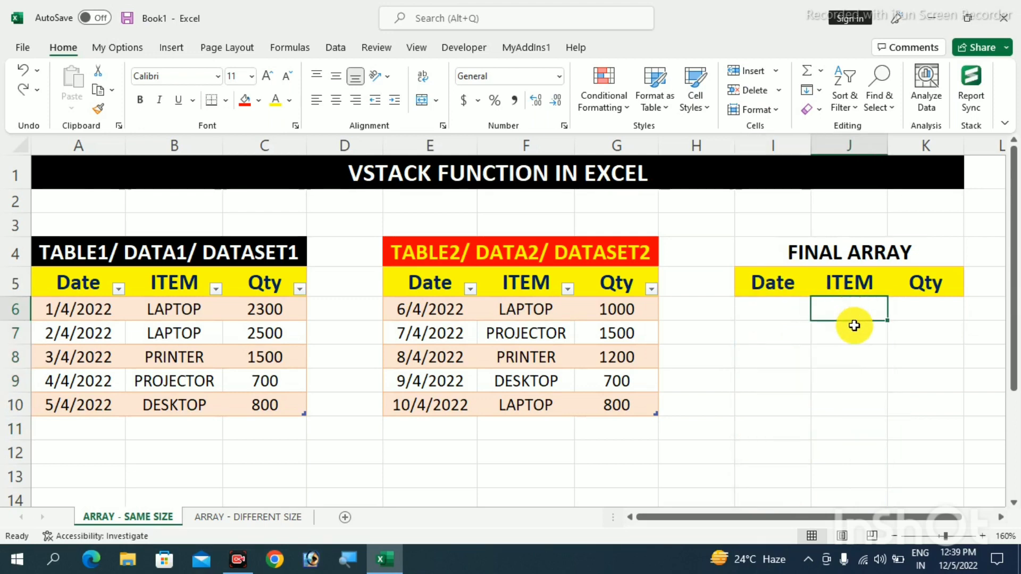
pyautogui.write('=VSTAC')
pyautogui.press('Tab')
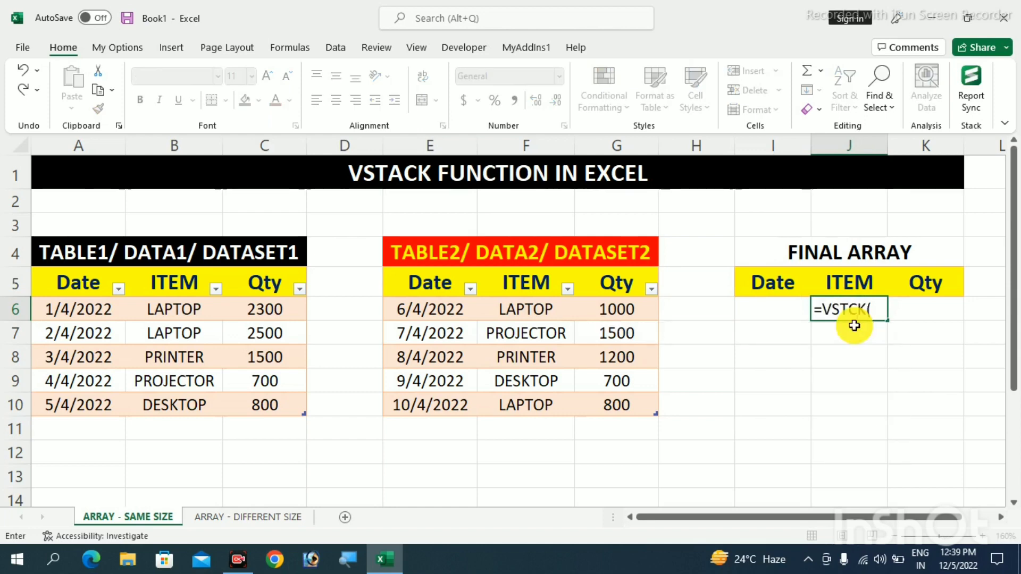
pyautogui.press('BackSpace')
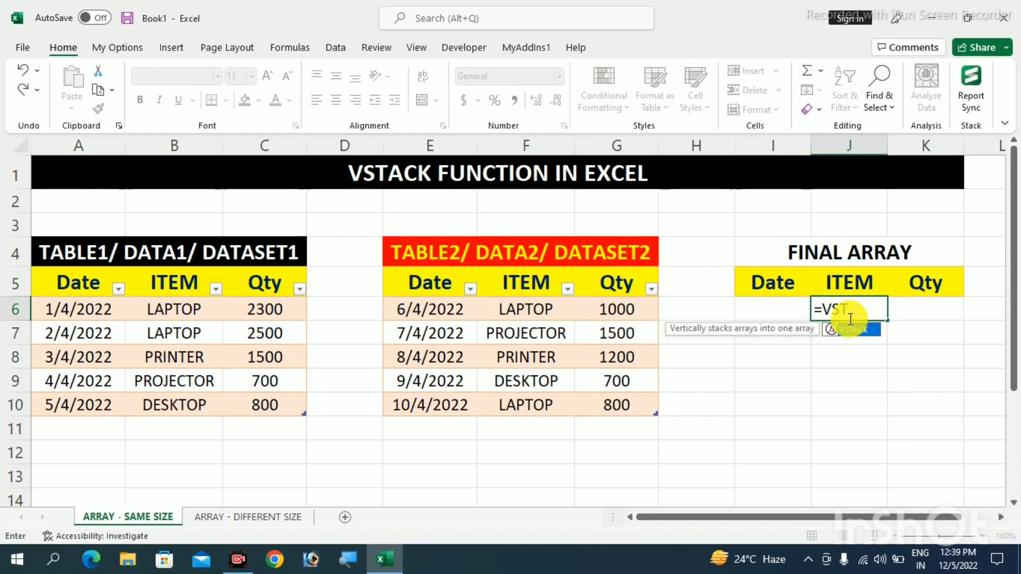
pyautogui.write('A')
pyautogui.press('Tab')
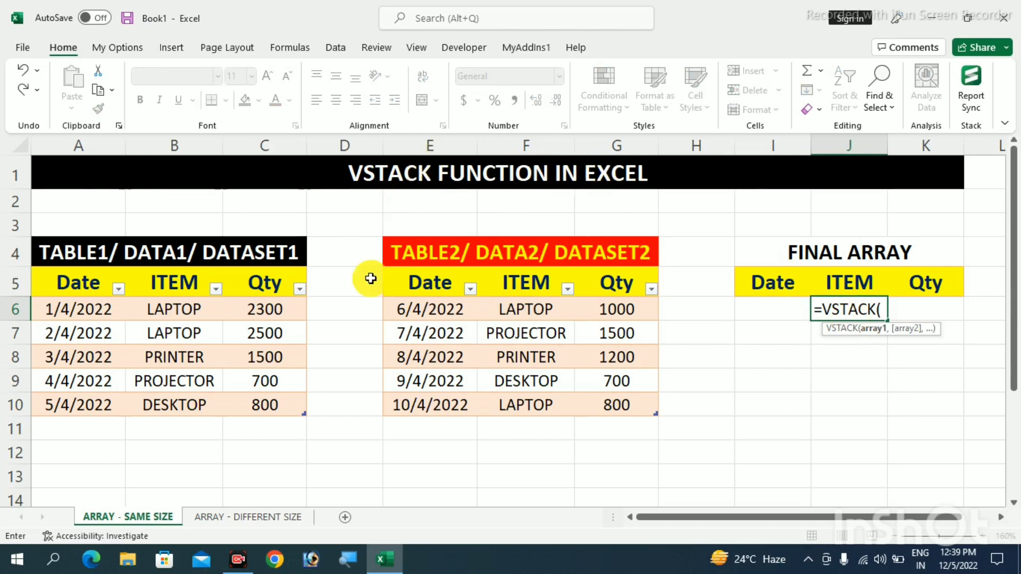
pyautogui.moveTo(160, 313); pyautogui.dragTo(293, 413)
pyautogui.write(',')
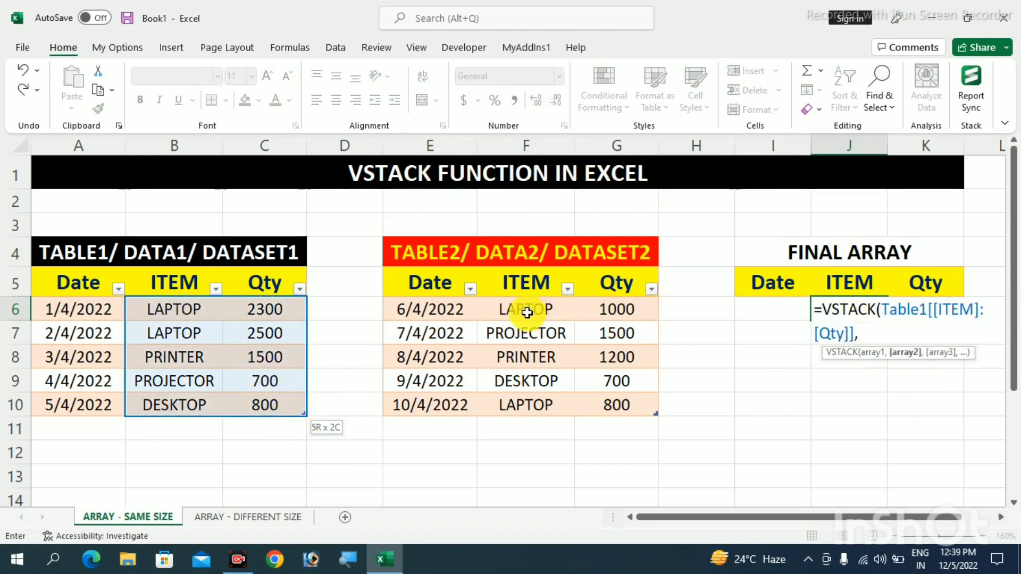
pyautogui.moveTo(526, 312); pyautogui.dragTo(620, 403)
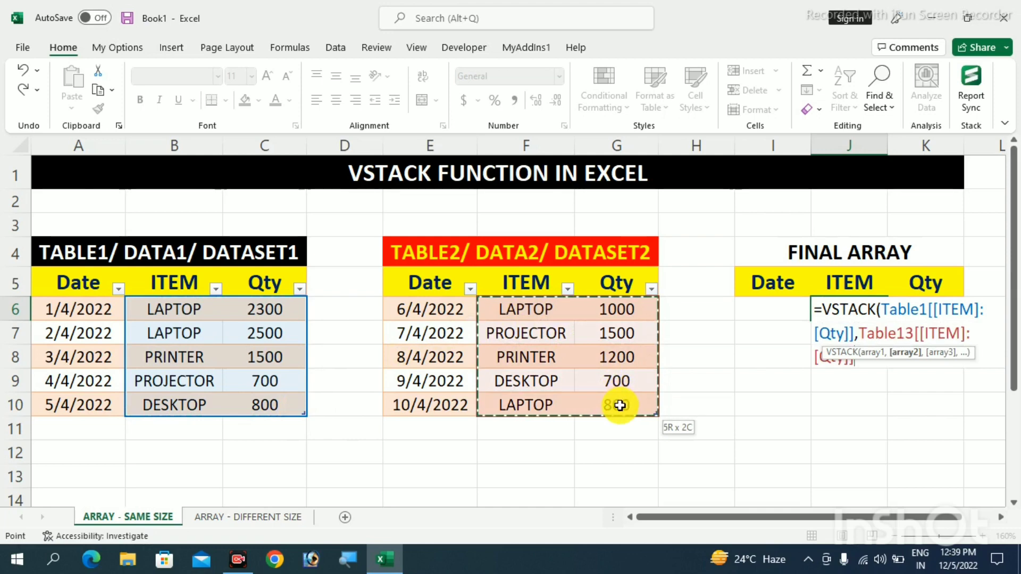
pyautogui.press('Return')
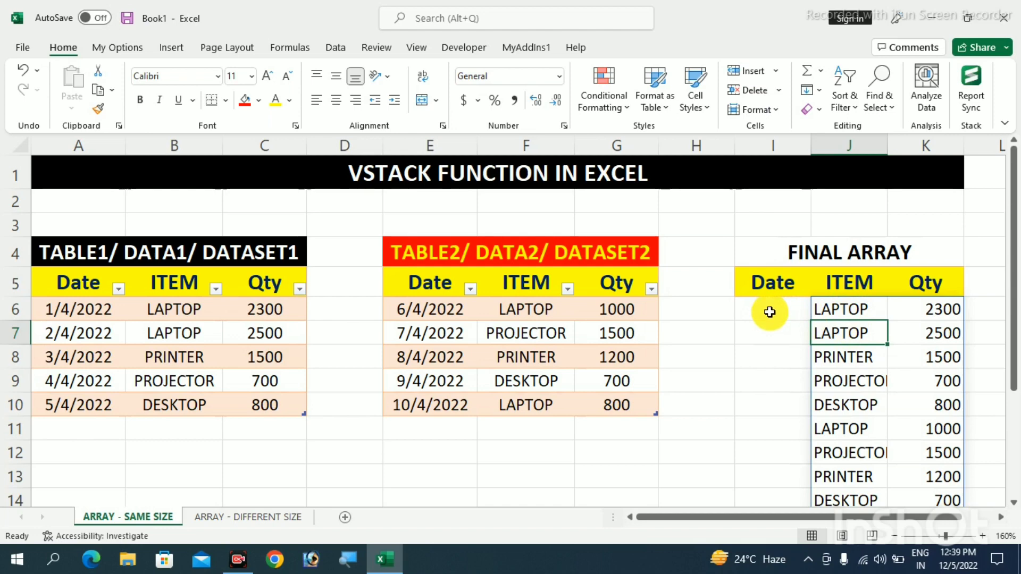
pyautogui.hotkey('ctrl', 'z')
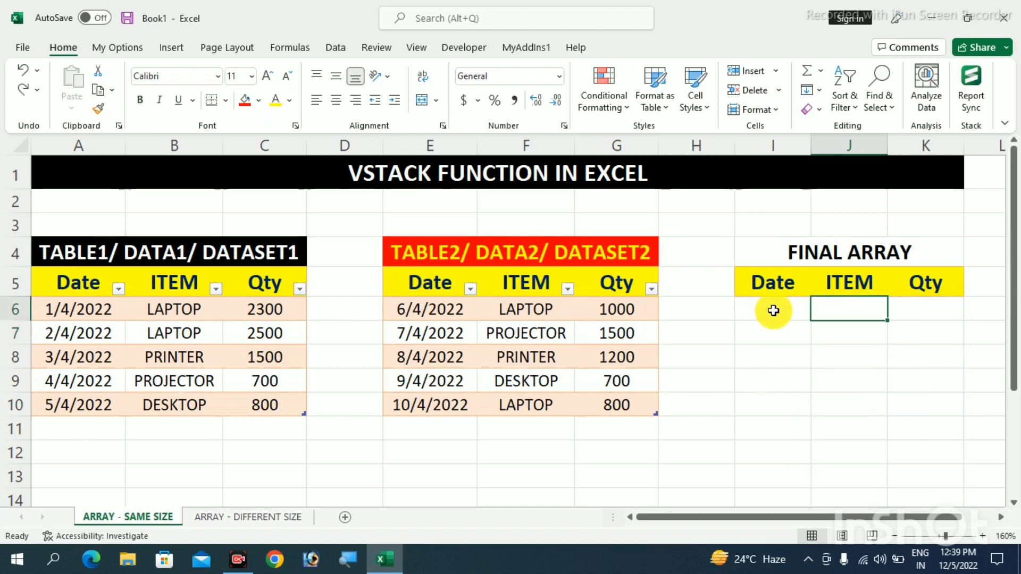
# Stack all columns of both tables in cell I6 with =VSTACK(Table1,Table13).
pyautogui.click(773, 311)
pyautogui.write('=')
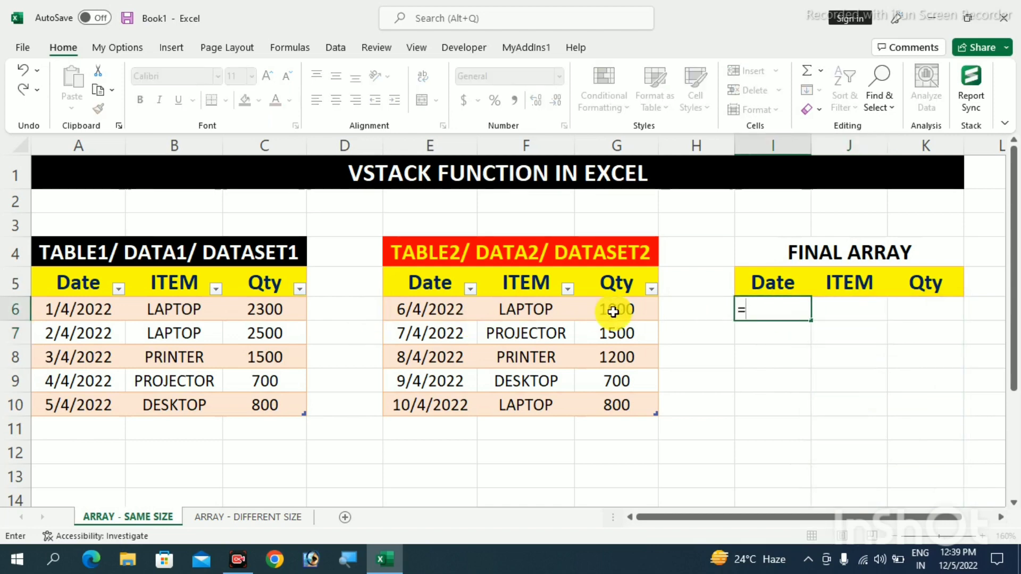
pyautogui.write('VSTACK')
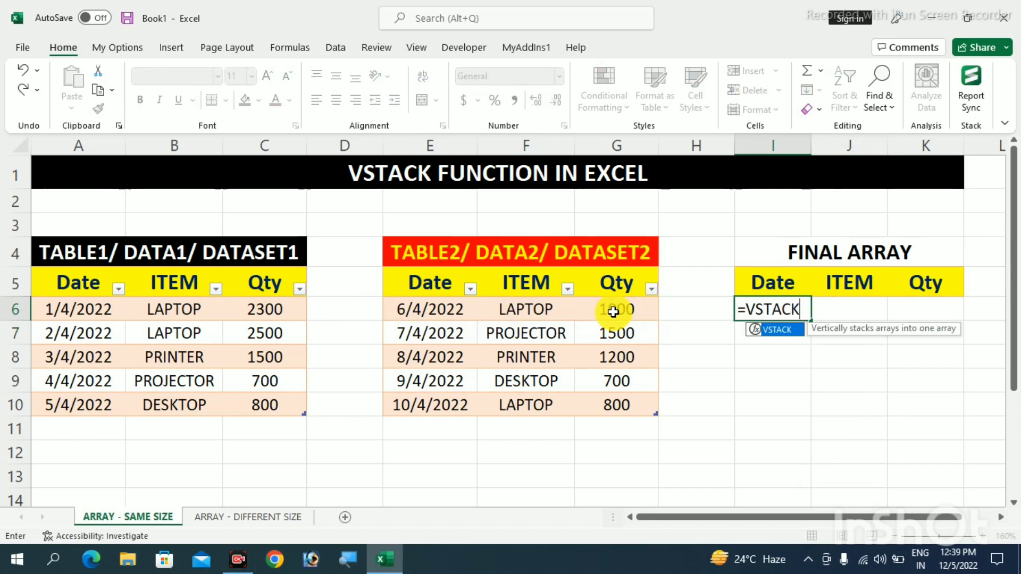
pyautogui.write('(')
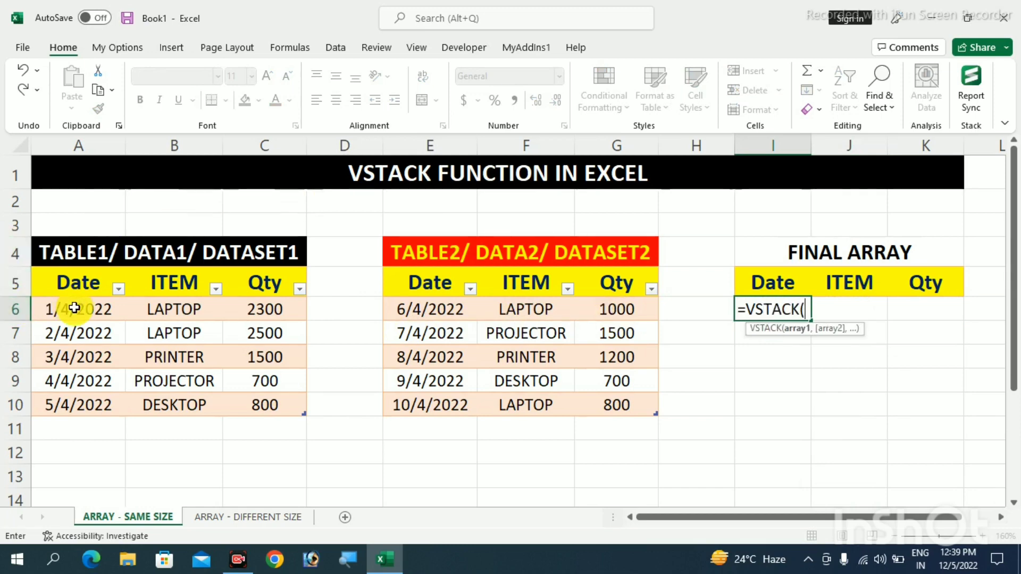
pyautogui.moveTo(74, 307); pyautogui.dragTo(240, 404)
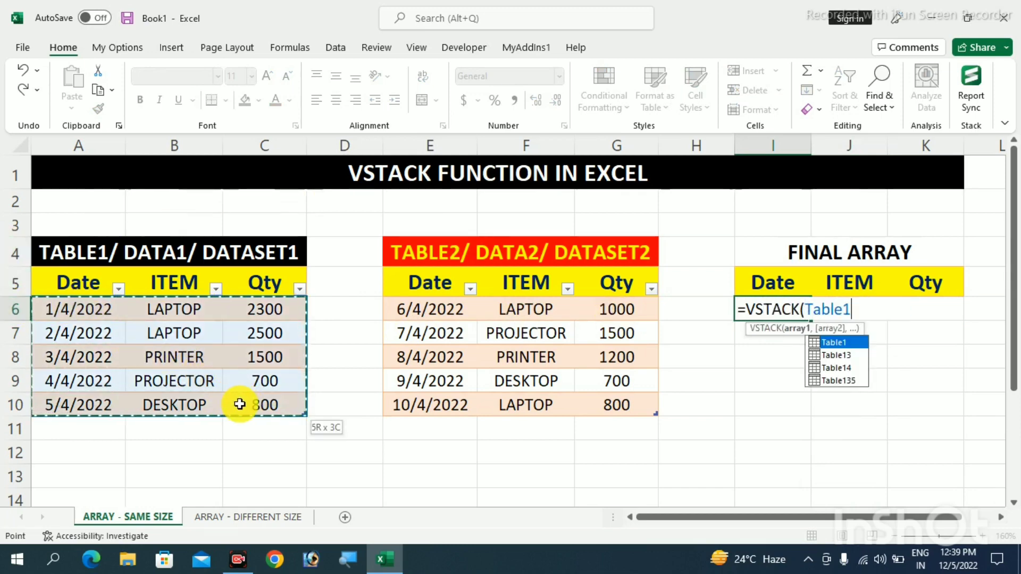
pyautogui.write(',')
pyautogui.moveTo(410, 312); pyautogui.dragTo(591, 403)
pyautogui.press('Return')
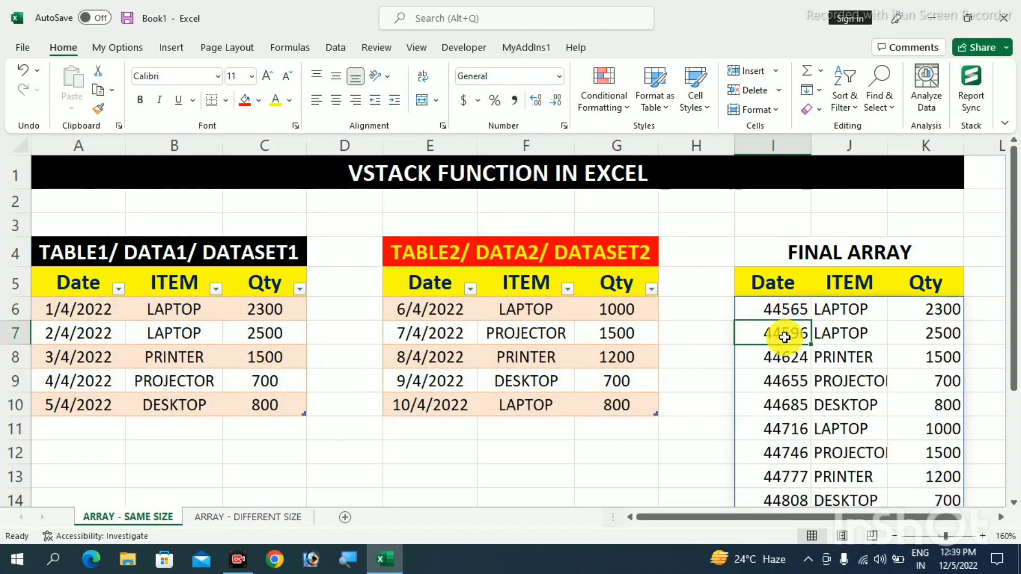
# Format column I, which holds the stacked dates, as Short Date.
pyautogui.moveTo(776, 313); pyautogui.dragTo(781, 449)
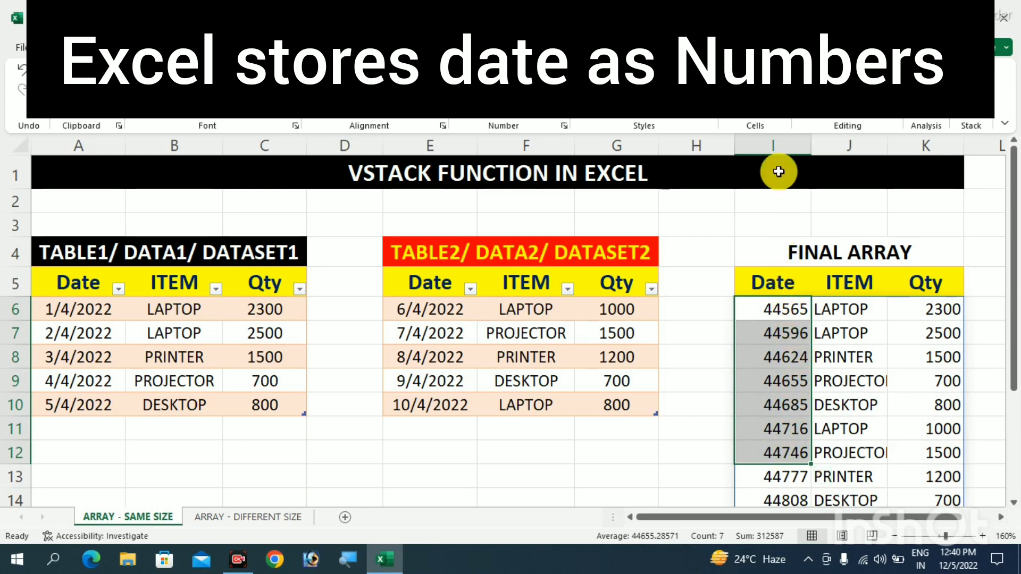
pyautogui.click(780, 148)
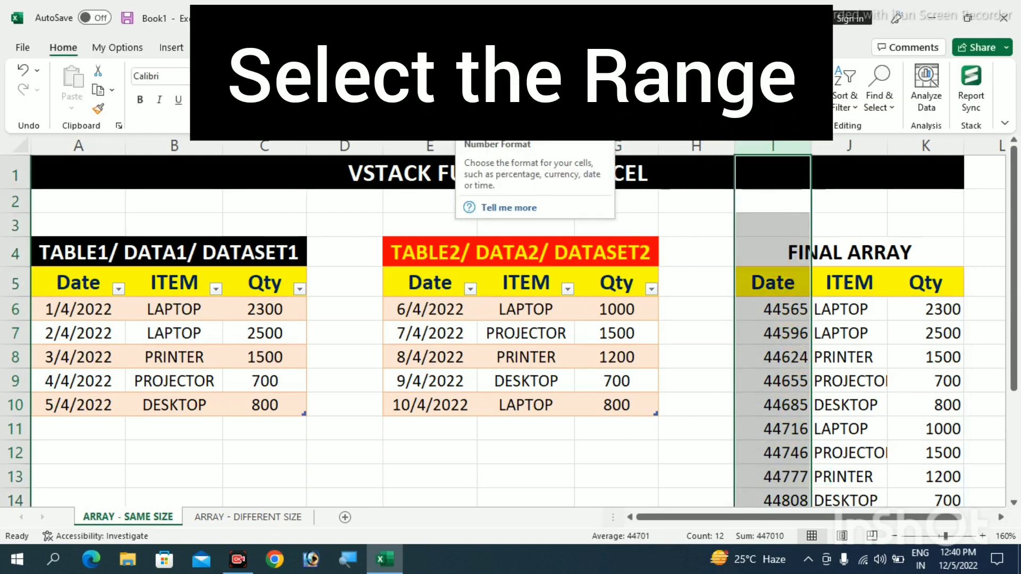
pyautogui.click(559, 76)
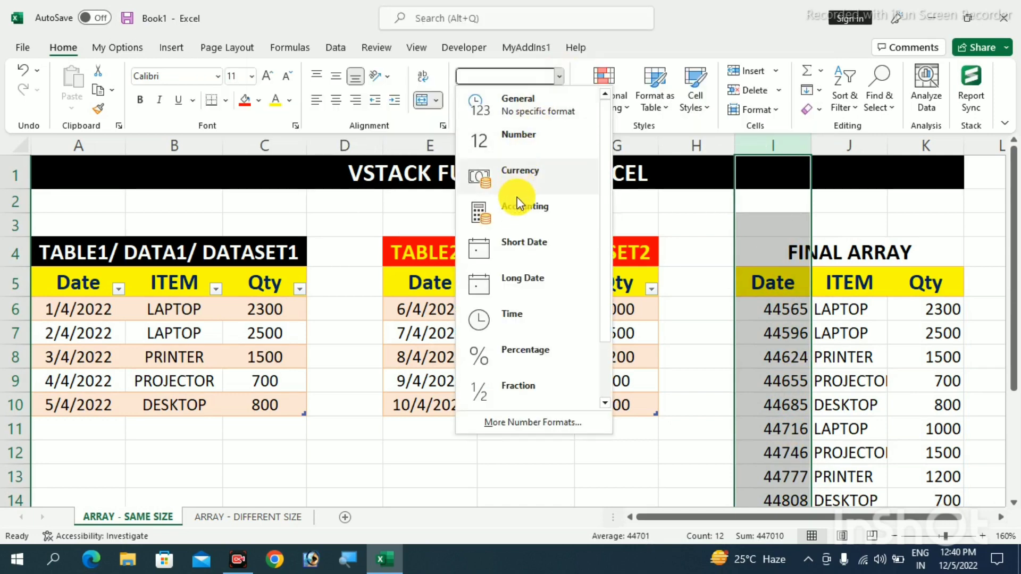
pyautogui.click(569, 251)
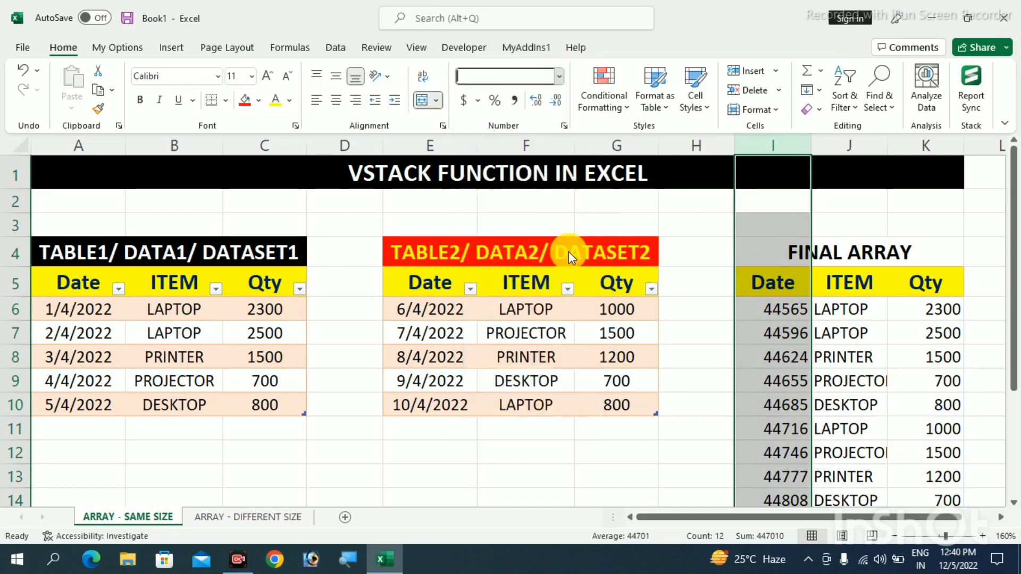
pyautogui.click(782, 343)
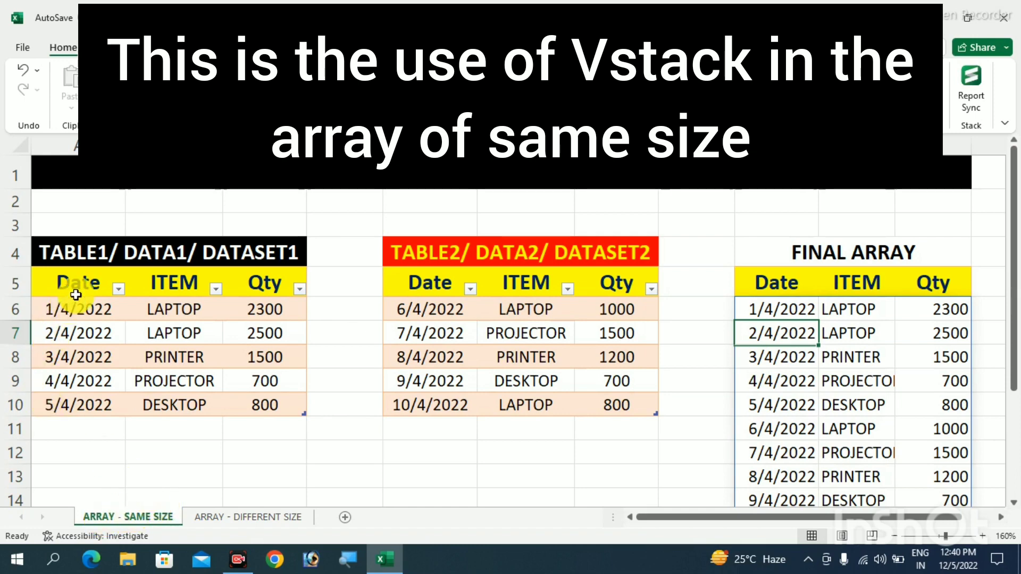
# Compare the column headers and data ranges of the two same-size tables.
pyautogui.click(79, 288)
pyautogui.click(172, 267)
pyautogui.click(282, 282)
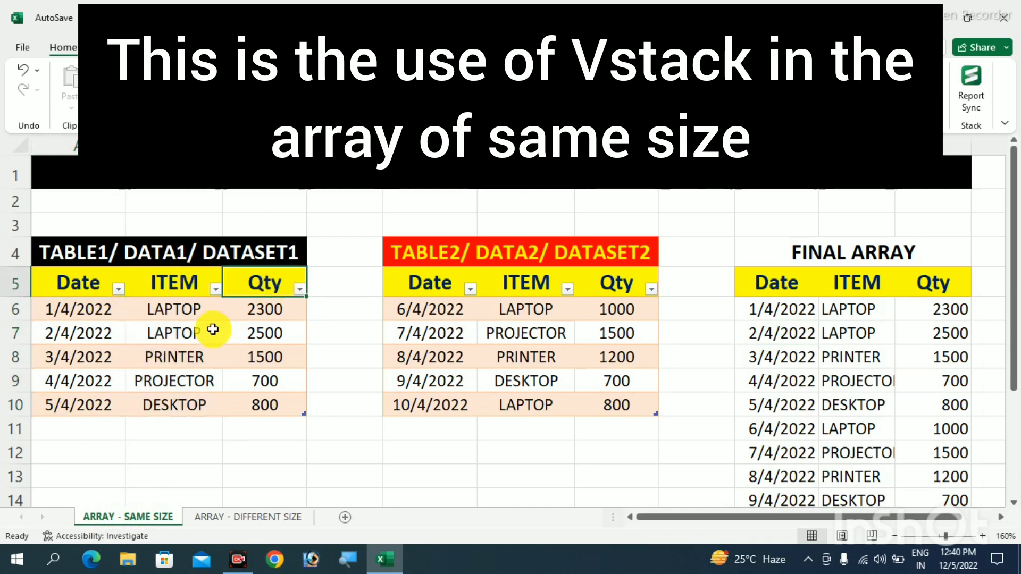
pyautogui.moveTo(83, 286); pyautogui.dragTo(273, 405)
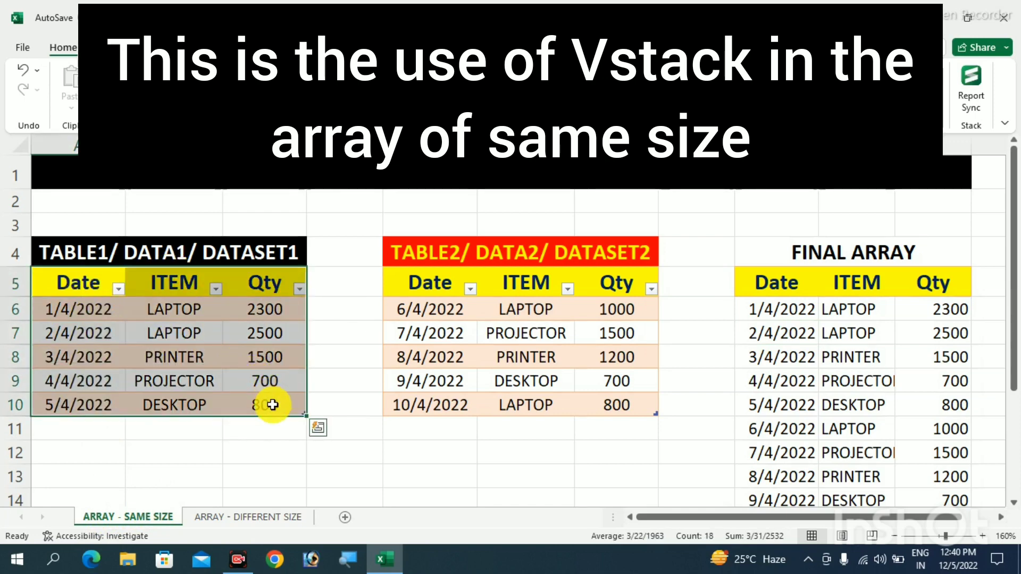
pyautogui.moveTo(433, 283); pyautogui.dragTo(622, 405)
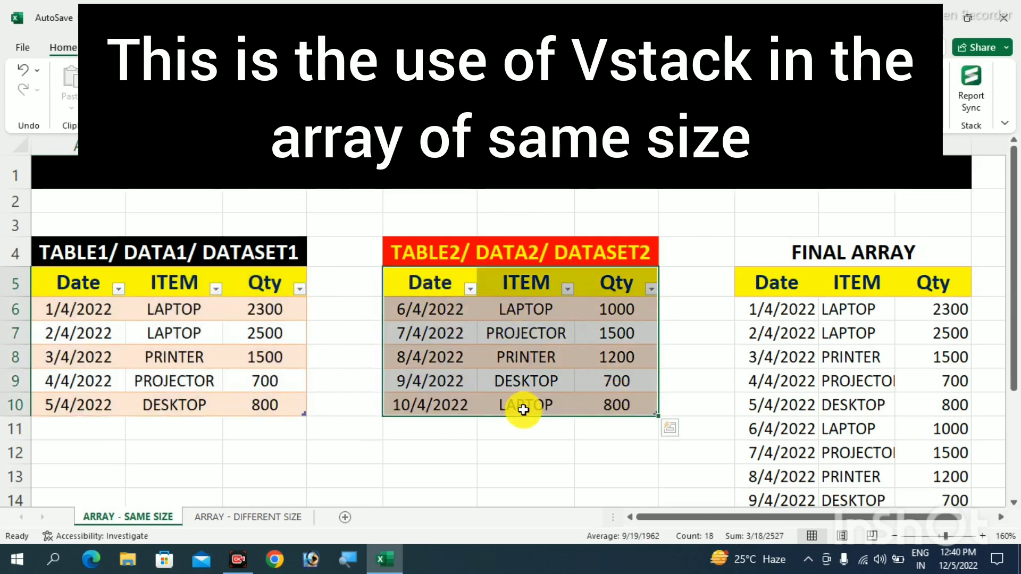
# Open the ARRAY - DIFFERENT SIZE sheet and compare the columns of its two tables.
pyautogui.click(292, 518)
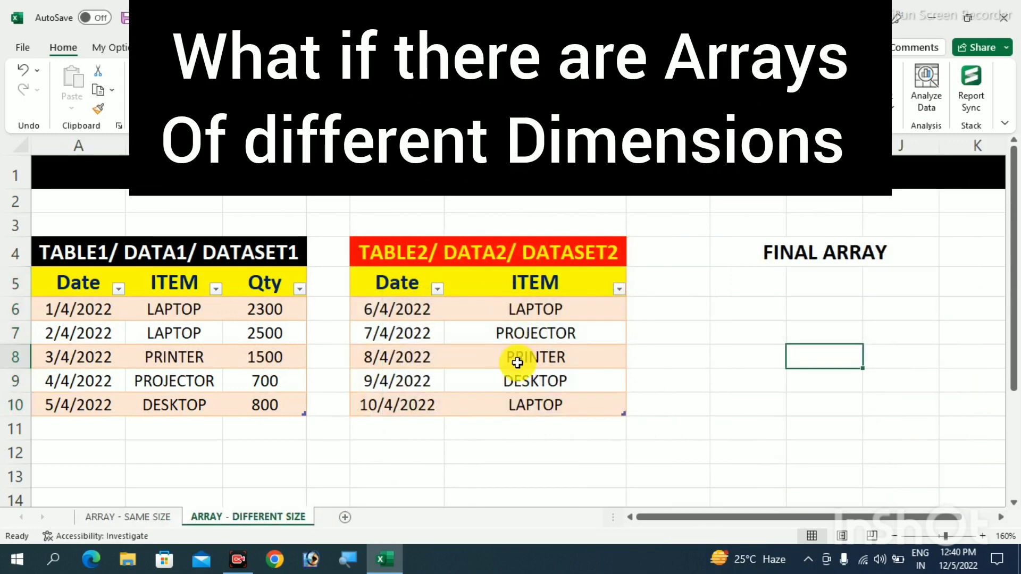
pyautogui.moveTo(86, 255); pyautogui.dragTo(233, 408)
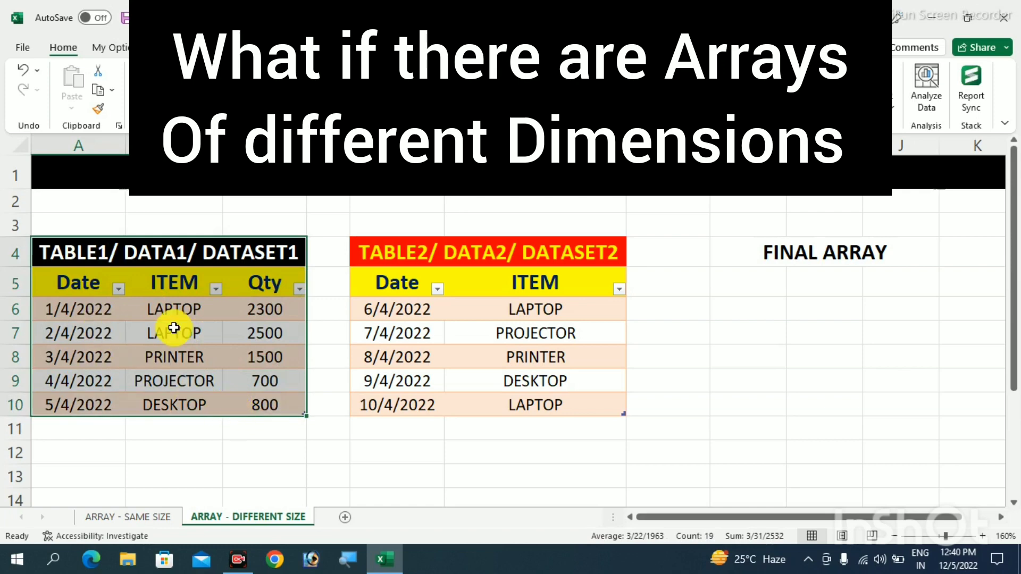
pyautogui.click(433, 388)
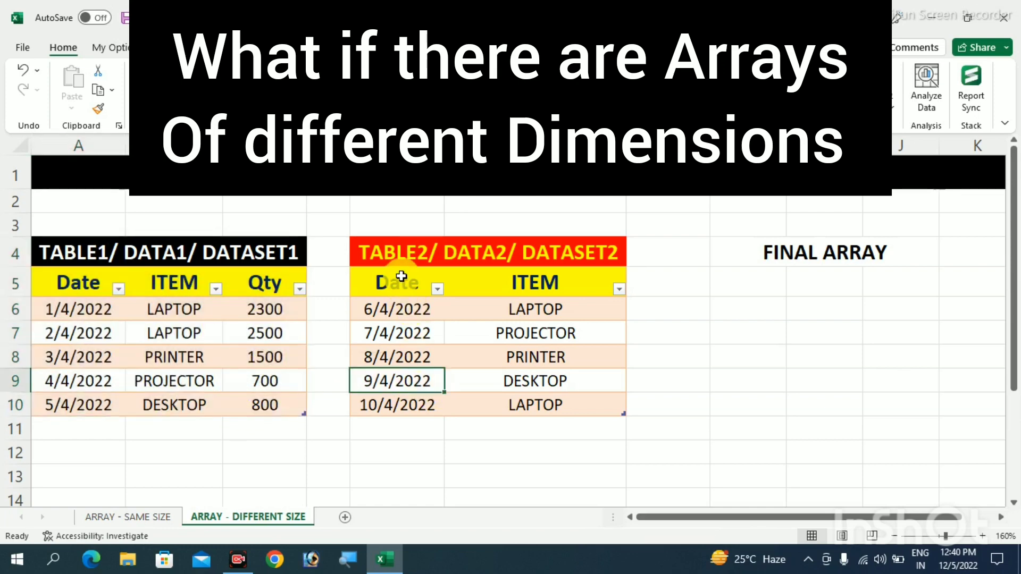
pyautogui.moveTo(428, 292); pyautogui.dragTo(532, 334)
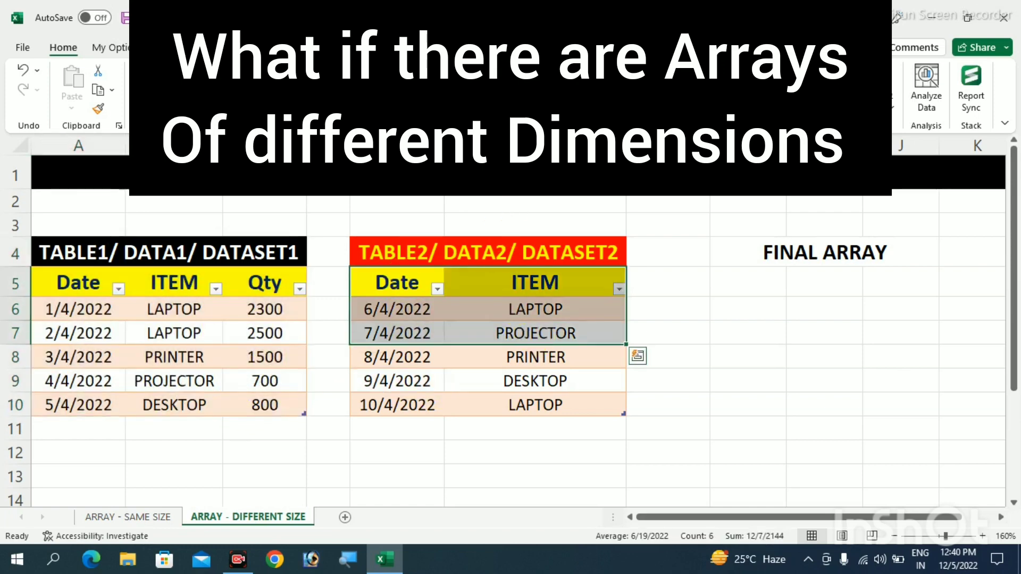
# Copy the Date, ITEM and Qty headers from the first table into the final array's header row starting at cell H5.
pyautogui.click(735, 283)
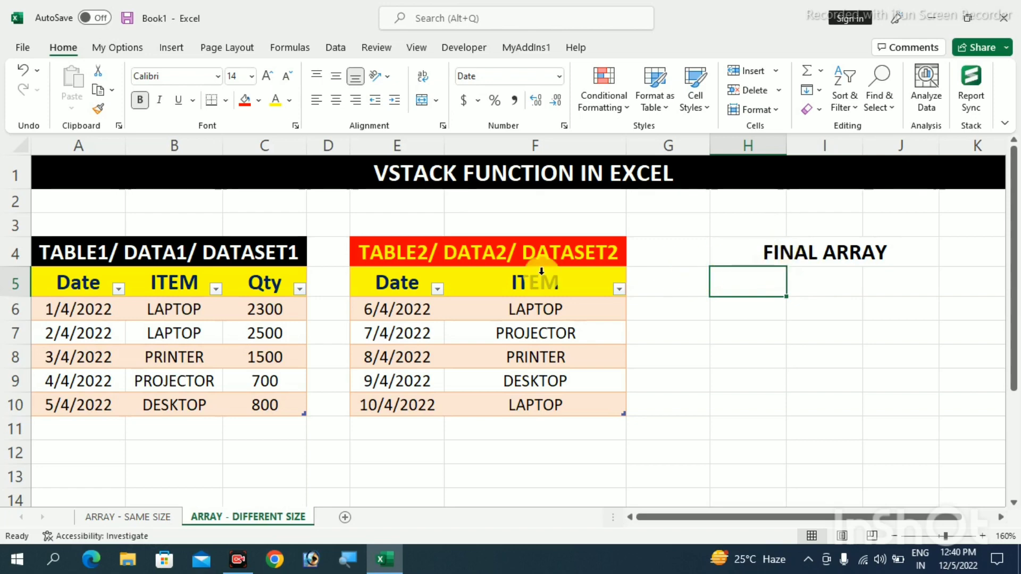
pyautogui.moveTo(99, 278); pyautogui.dragTo(273, 278)
pyautogui.hotkey('ctrl', 'c')
pyautogui.click(725, 289)
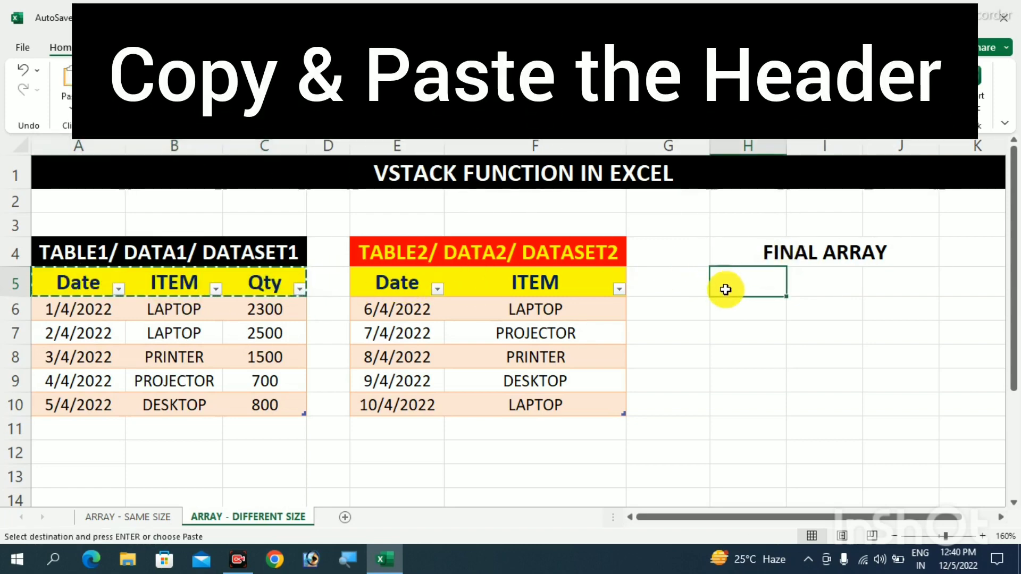
pyautogui.hotkey('ctrl', 'v')
# Stack the three-column and two-column tables in cell H6 with =VSTACK(Table14,Table135).
pyautogui.click(738, 315)
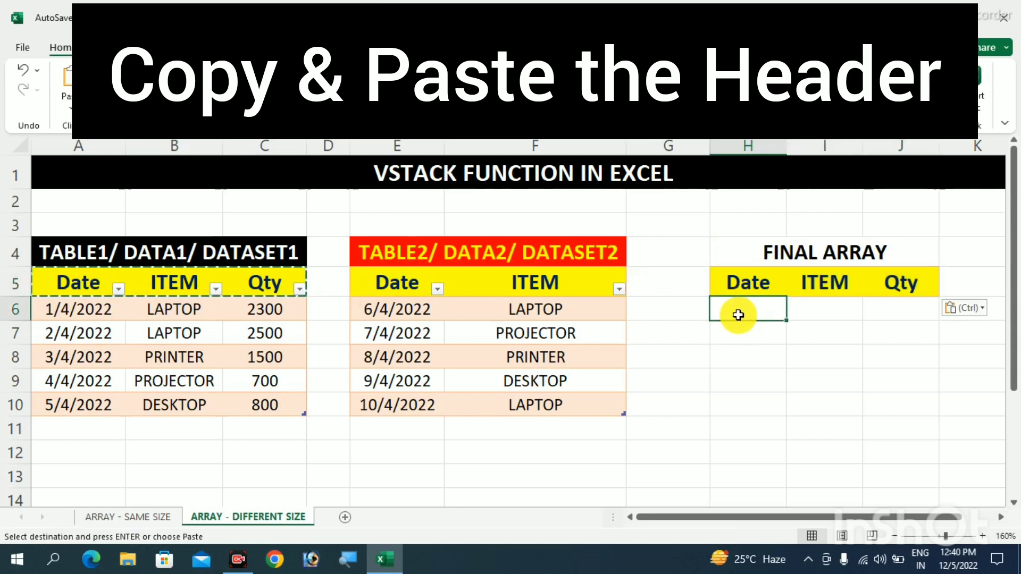
pyautogui.write('=')
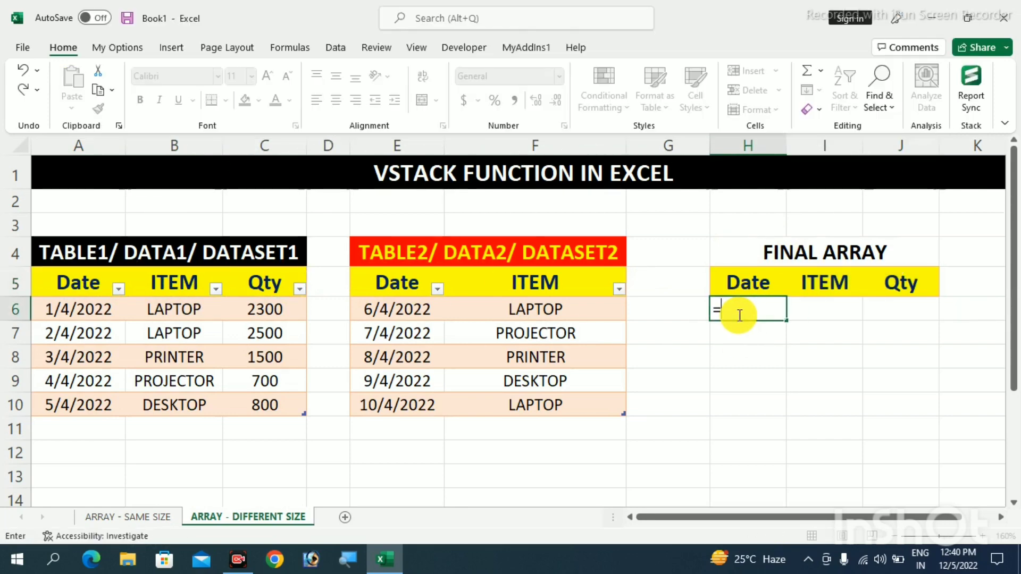
pyautogui.write('VSTACK')
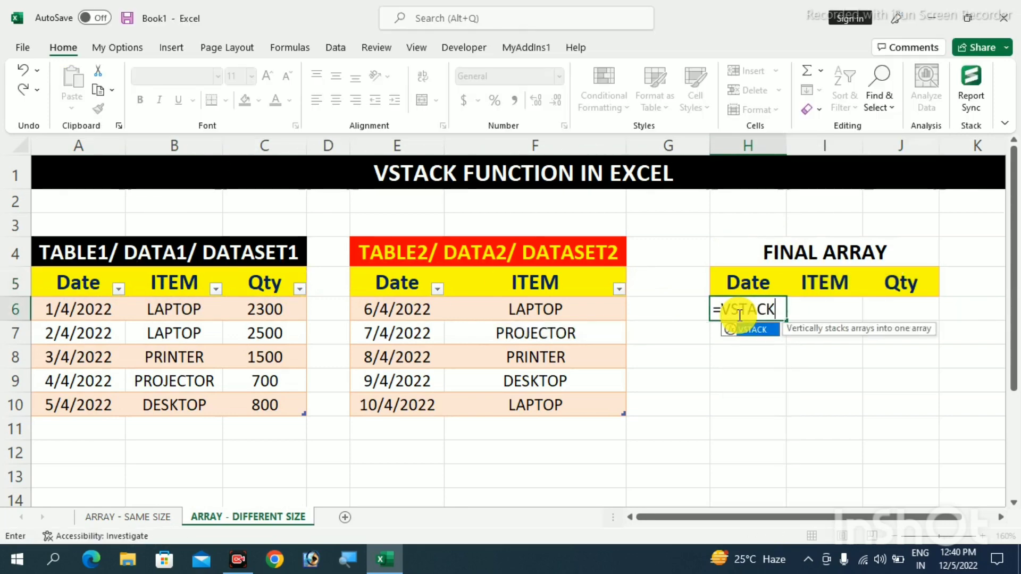
pyautogui.write('(')
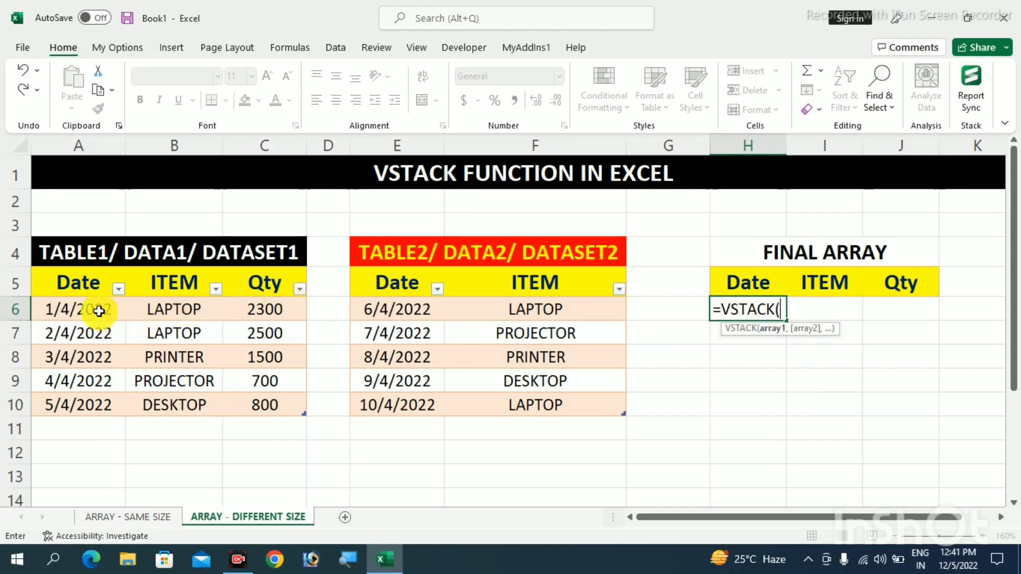
pyautogui.moveTo(98, 310); pyautogui.dragTo(279, 413)
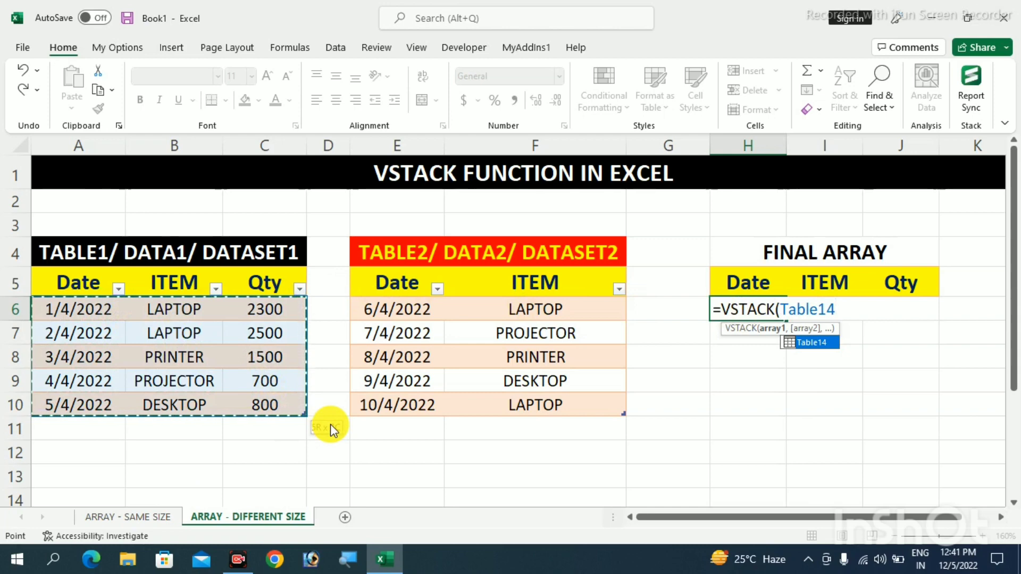
pyautogui.write(',')
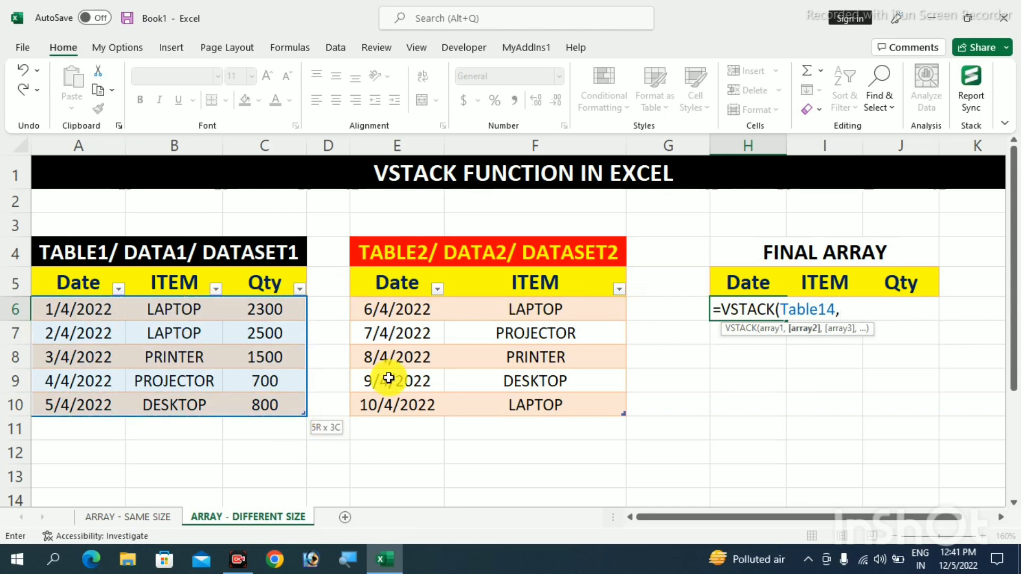
pyautogui.click(408, 312)
pyautogui.moveTo(408, 312); pyautogui.dragTo(555, 413)
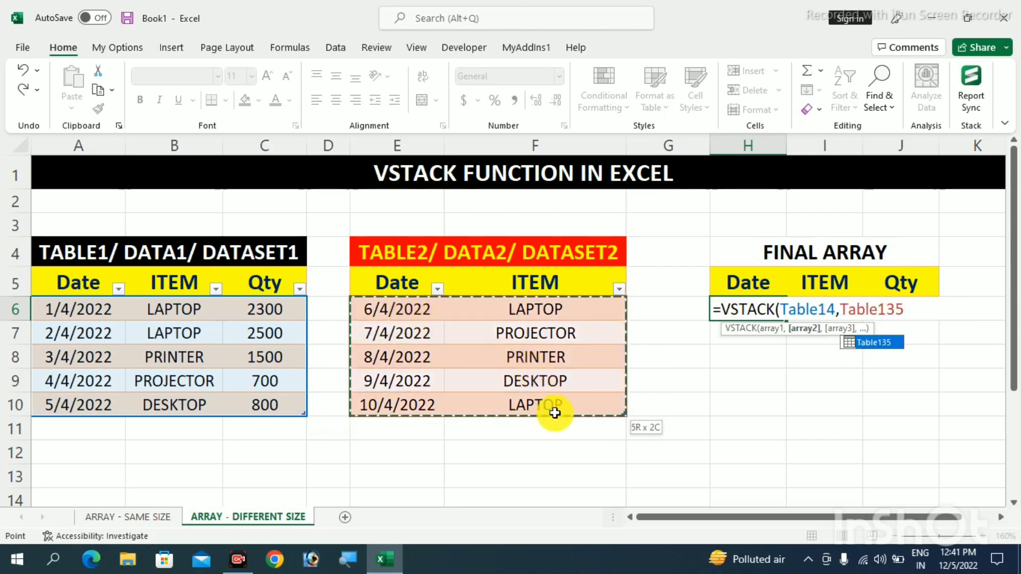
pyautogui.write(')')
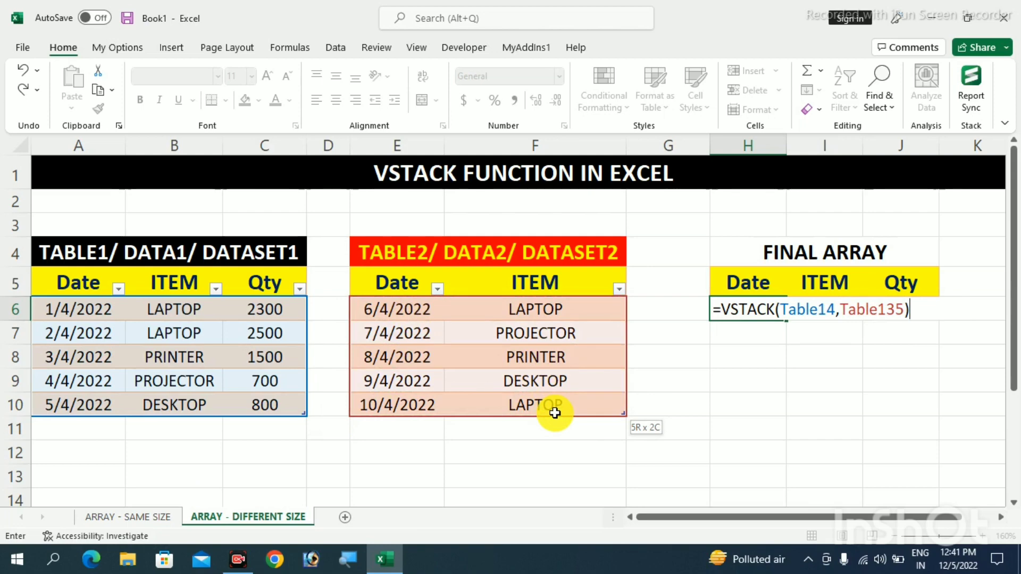
pyautogui.press('Return')
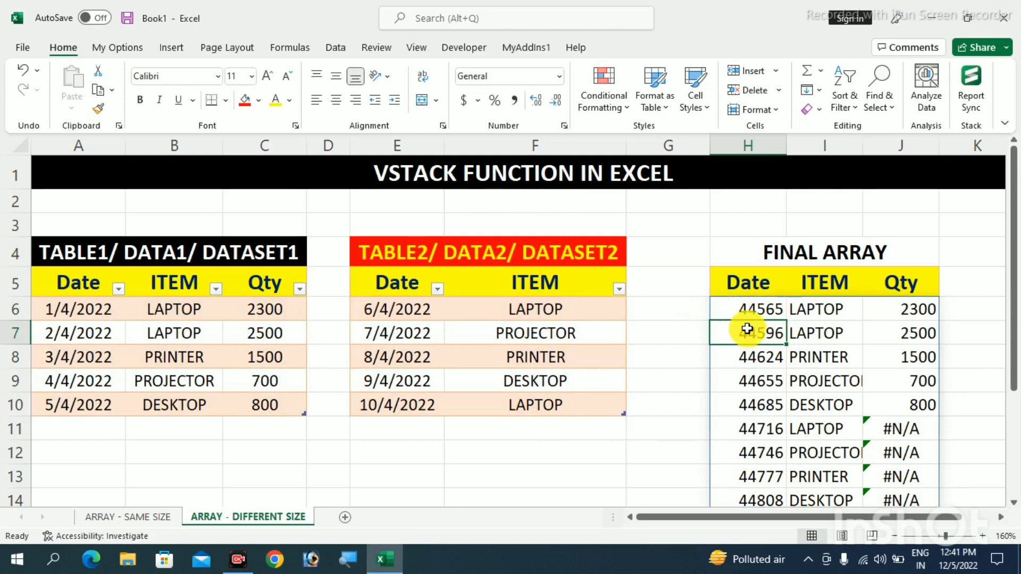
# Format column H, which holds the final array's dates, as Short Date.
pyautogui.moveTo(753, 313); pyautogui.dragTo(752, 380)
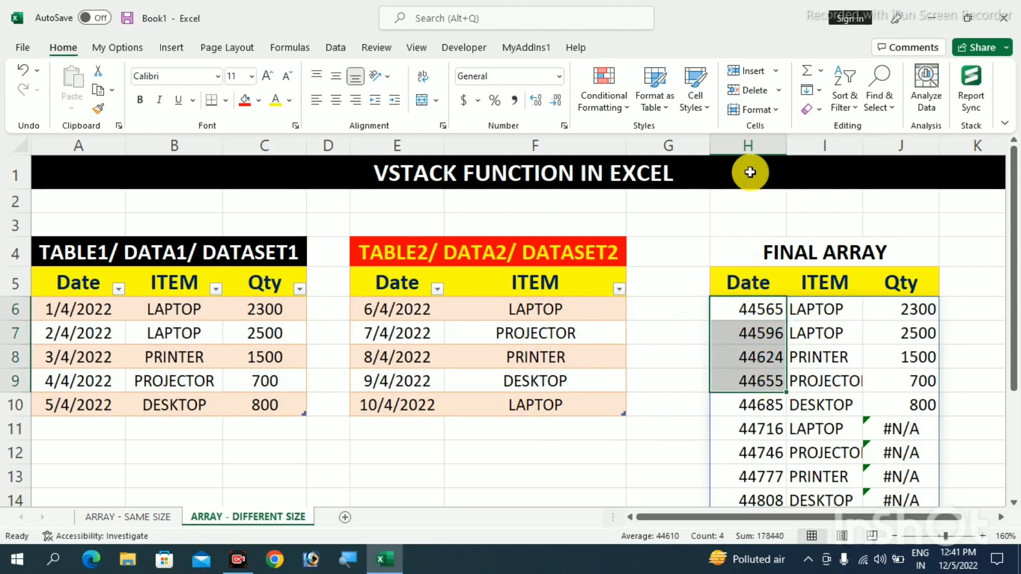
pyautogui.click(750, 147)
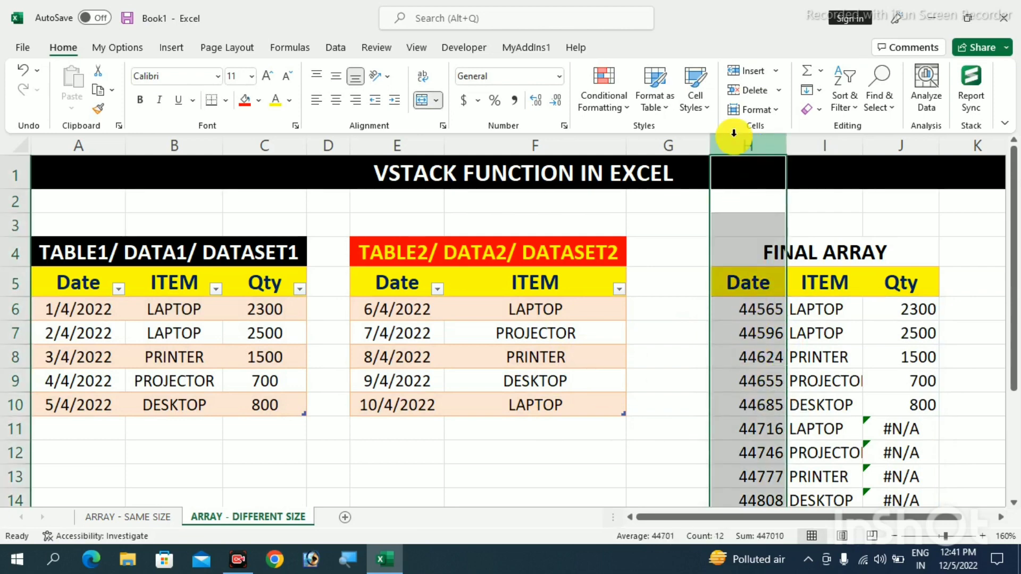
pyautogui.click(560, 76)
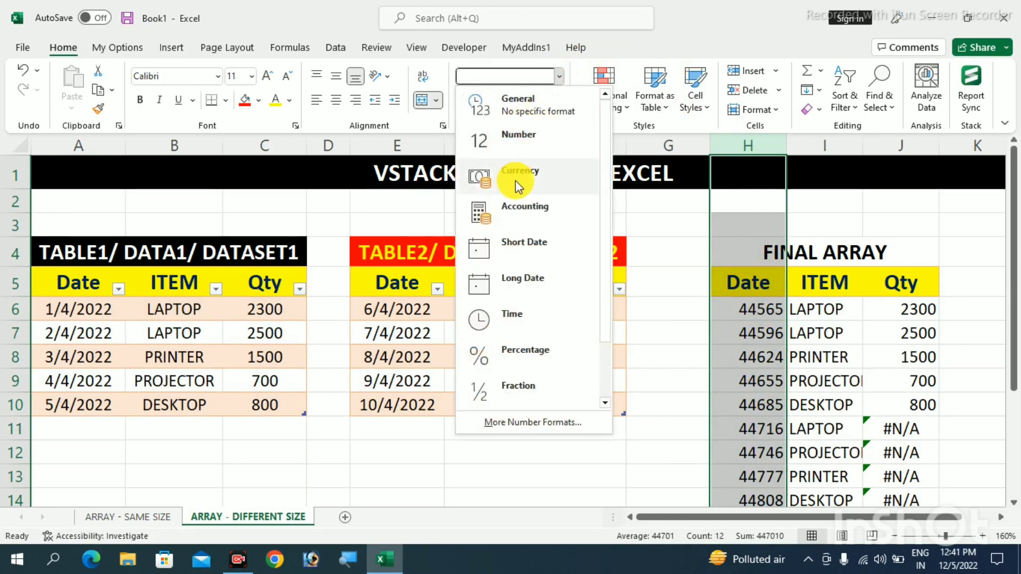
pyautogui.click(524, 246)
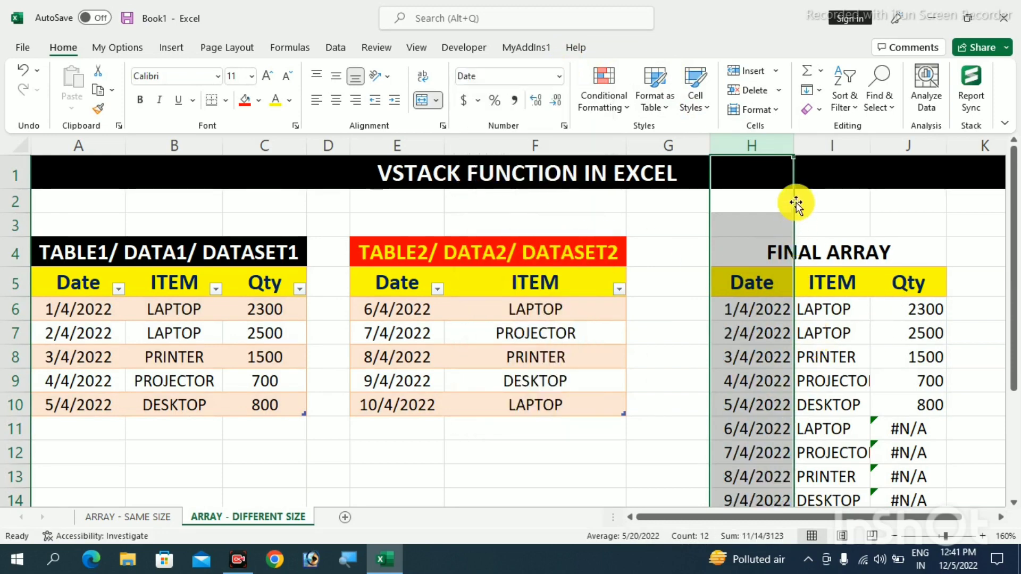
pyautogui.click(839, 353)
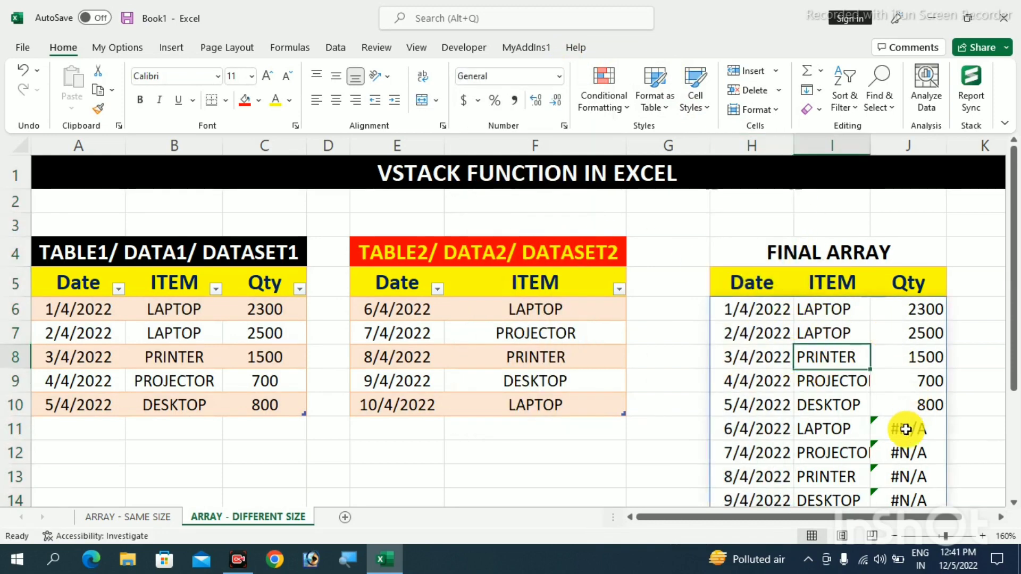
# Examine the final array's Qty cells in the rows stacked from the second table.
pyautogui.moveTo(904, 426); pyautogui.dragTo(912, 477)
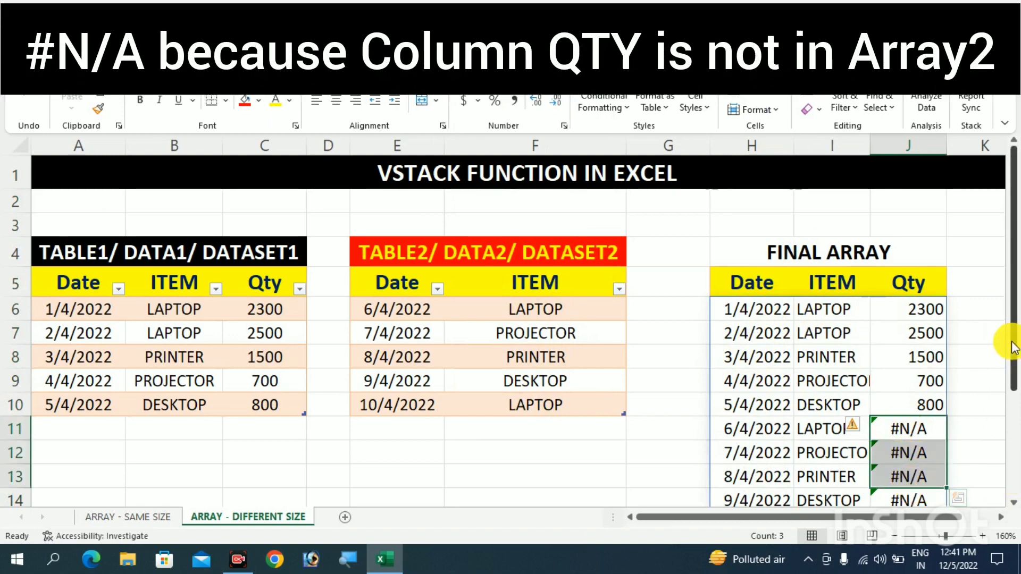
pyautogui.scroll(-1, 1013, 348)
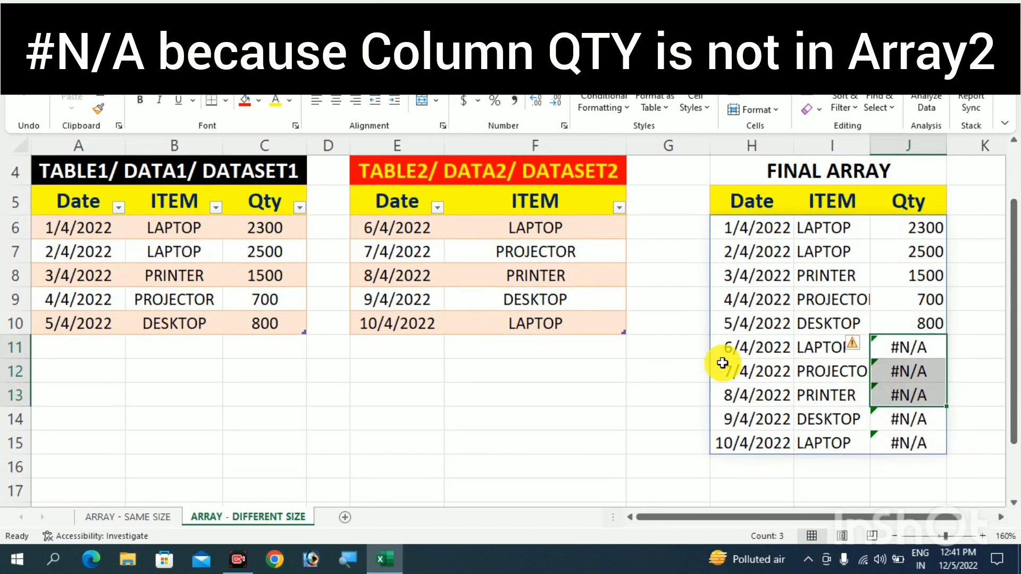
# Compare the first table's data and Qty column with the final array's Qty cells in J6:J10 and J11:J15.
pyautogui.click(805, 348)
pyautogui.moveTo(85, 225); pyautogui.dragTo(266, 326)
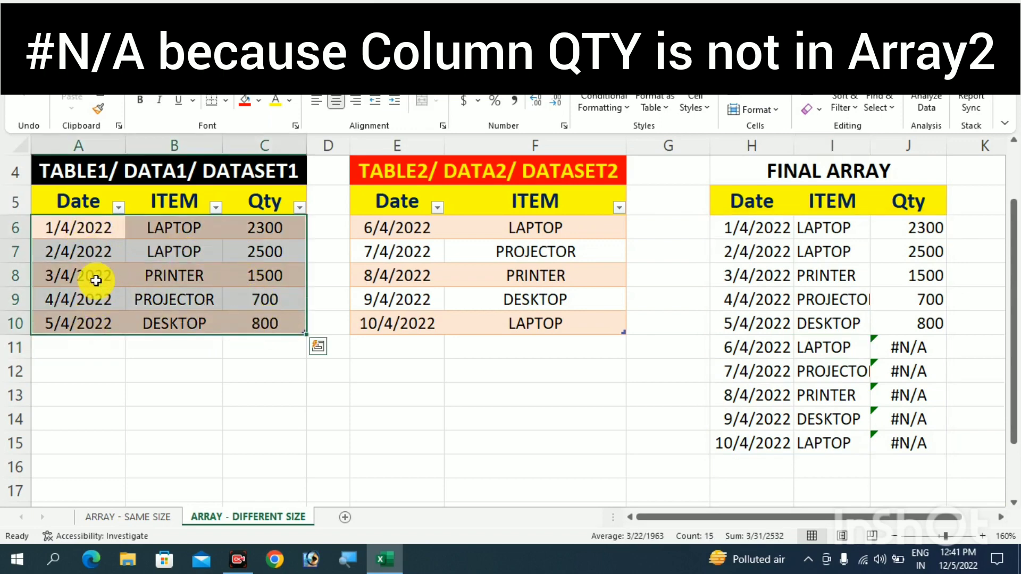
pyautogui.moveTo(273, 225); pyautogui.dragTo(269, 324)
pyautogui.moveTo(919, 230); pyautogui.dragTo(920, 321)
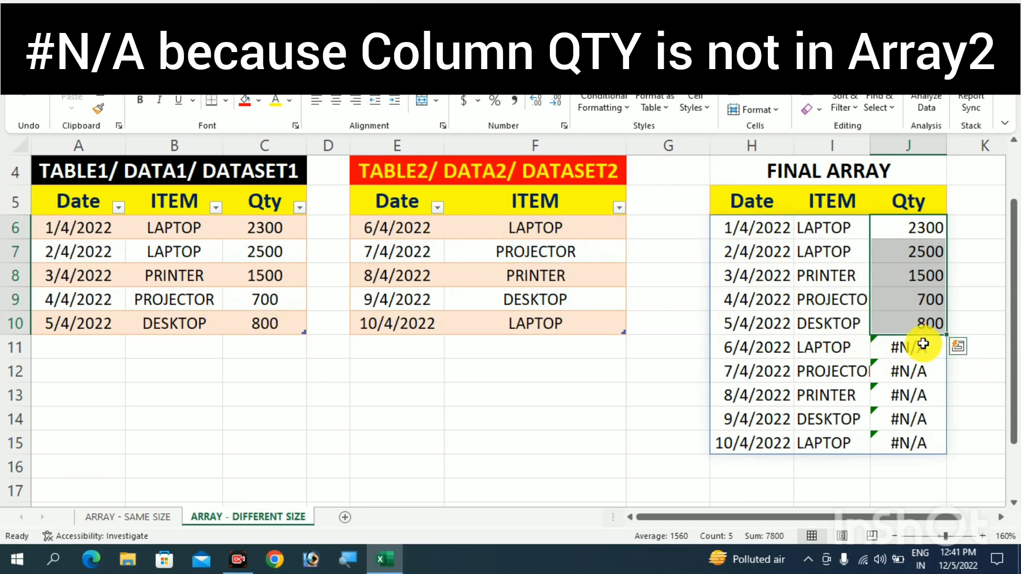
pyautogui.moveTo(923, 346); pyautogui.dragTo(927, 450)
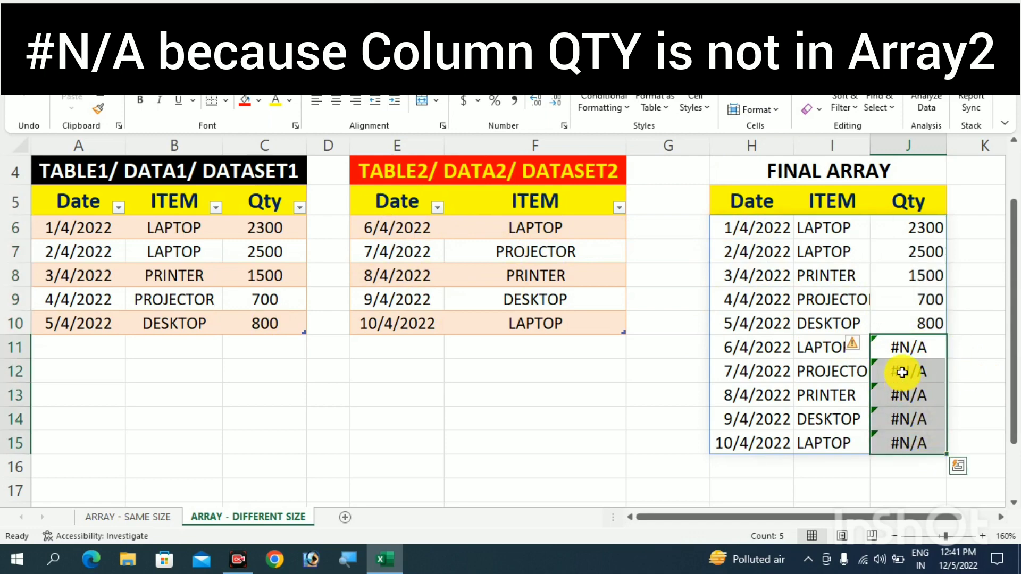
# Wrap the formula in H6 in IFERROR with an empty-text fallback, =IFERROR(VSTACK(Table14,Table135),""), and check Qty cells J11:J15.
pyautogui.doubleClick(771, 226)
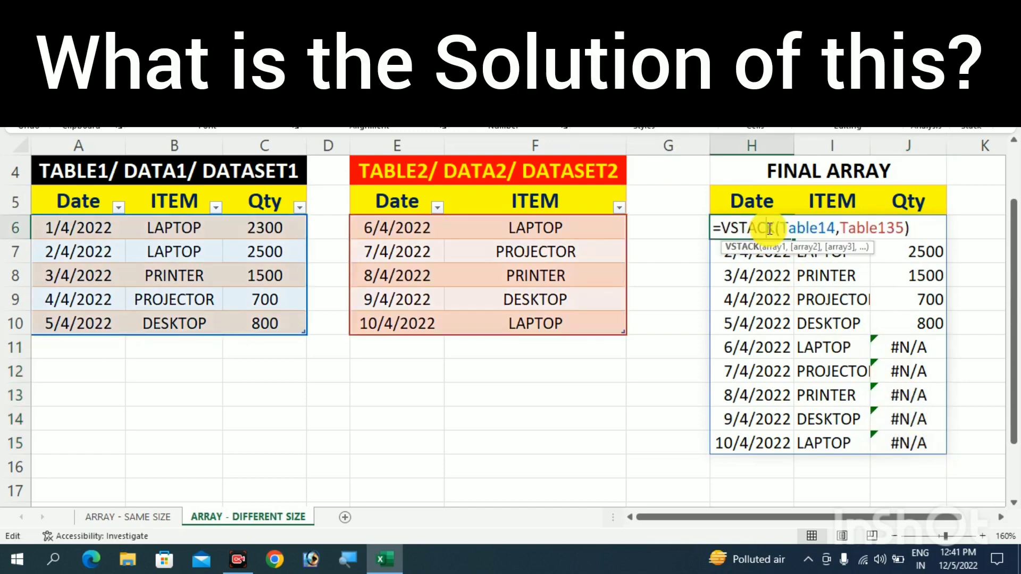
pyautogui.click(722, 227)
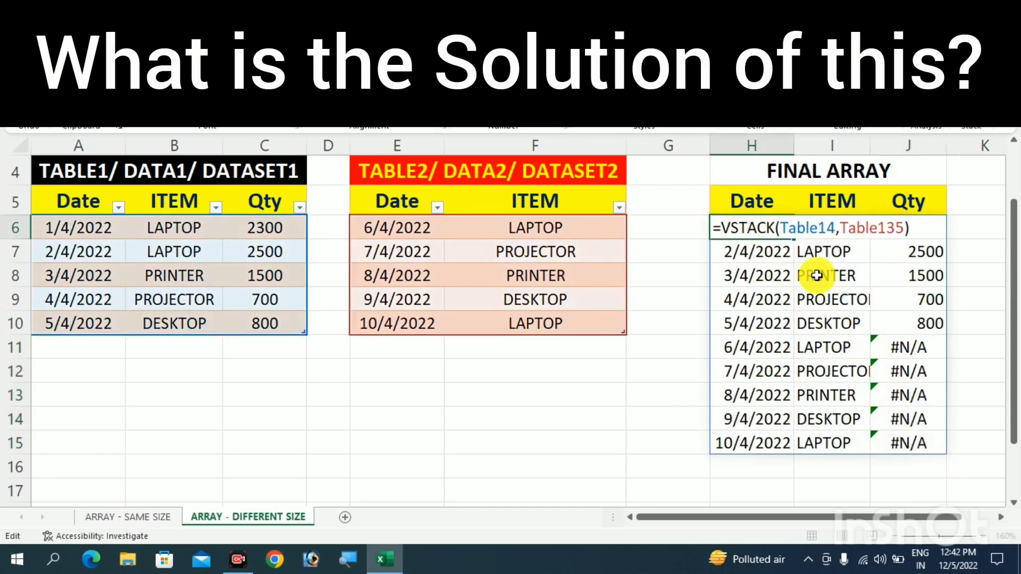
pyautogui.write('IFERRO')
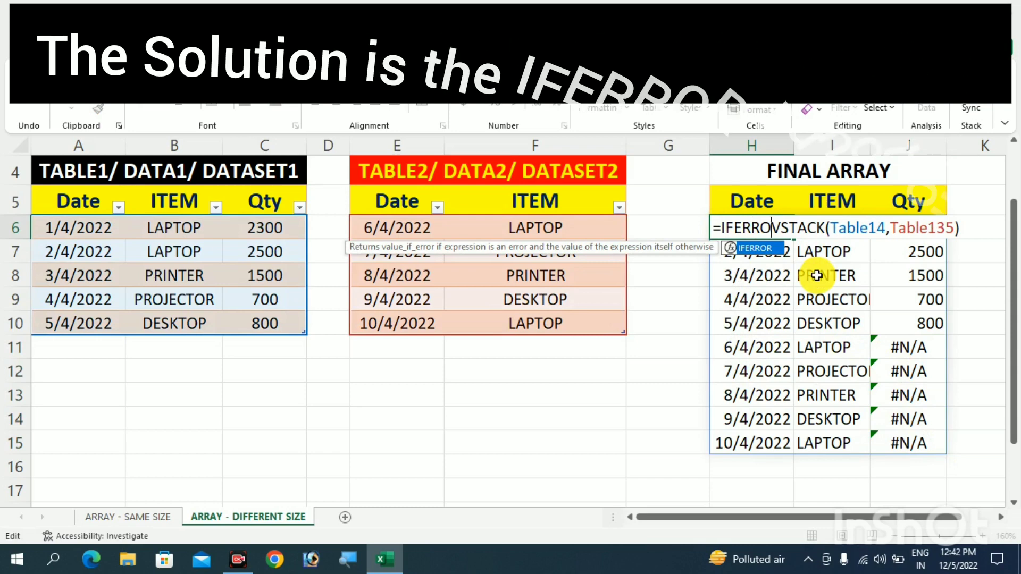
pyautogui.write('R(')
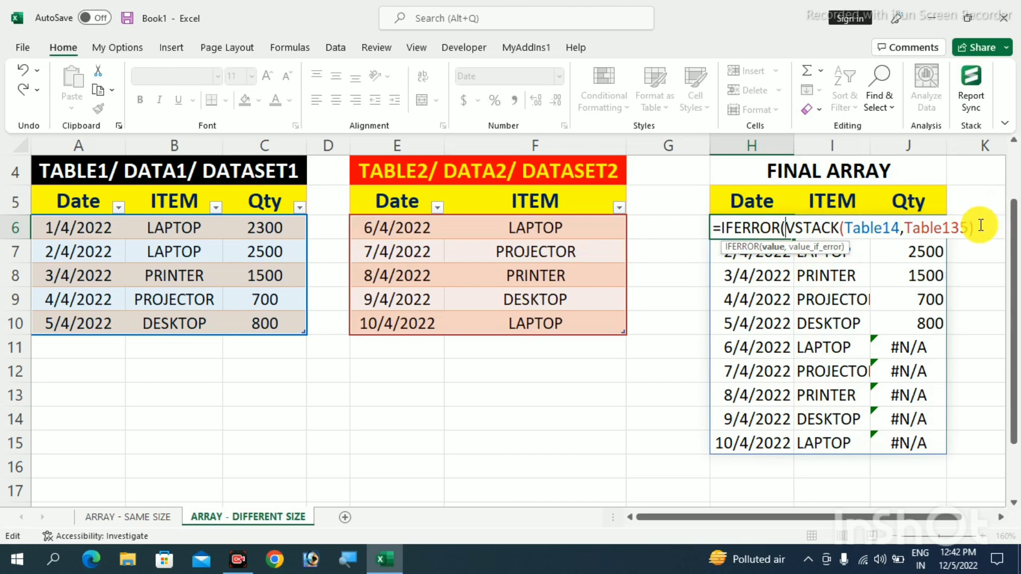
pyautogui.write(',')
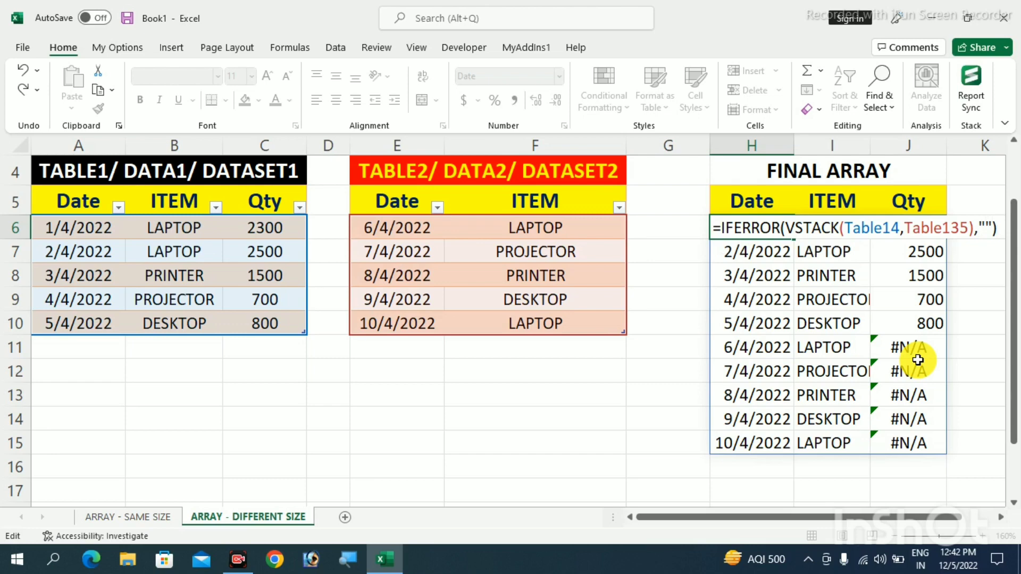
pyautogui.press('Return')
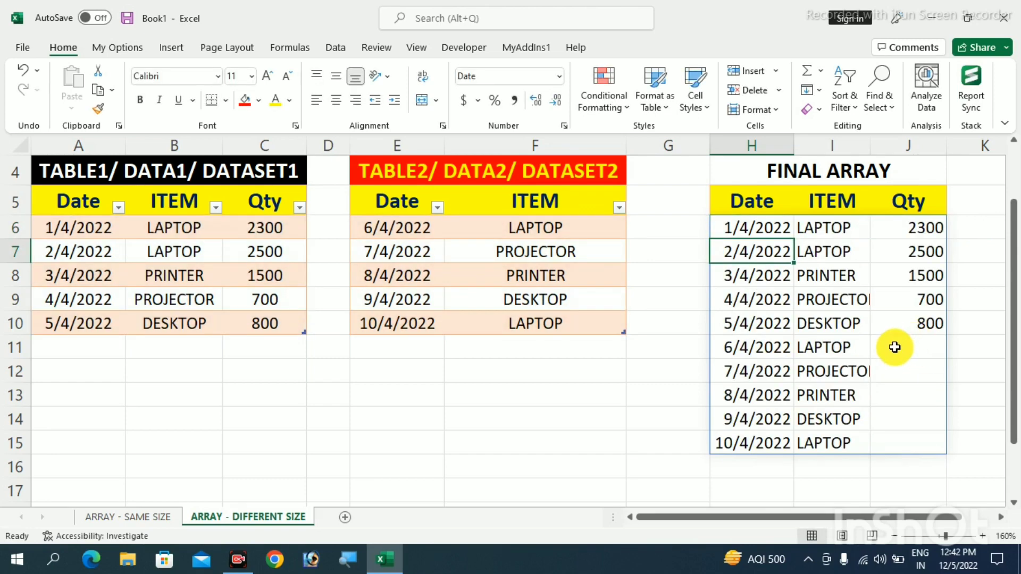
pyautogui.moveTo(895, 346); pyautogui.dragTo(922, 453)
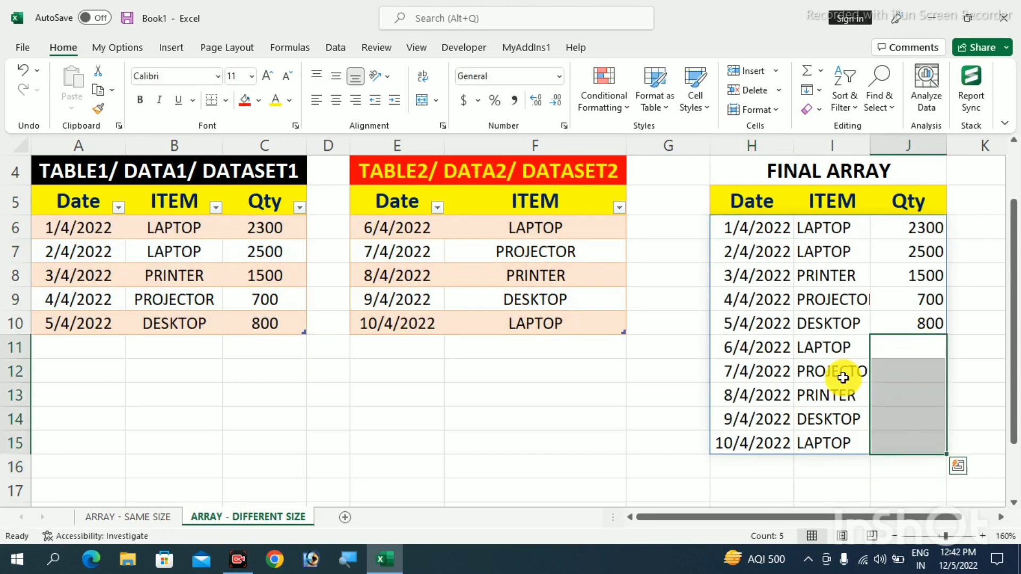
# Set the IFERROR fallback text in the H6 formula to "Not available".
pyautogui.doubleClick(766, 228)
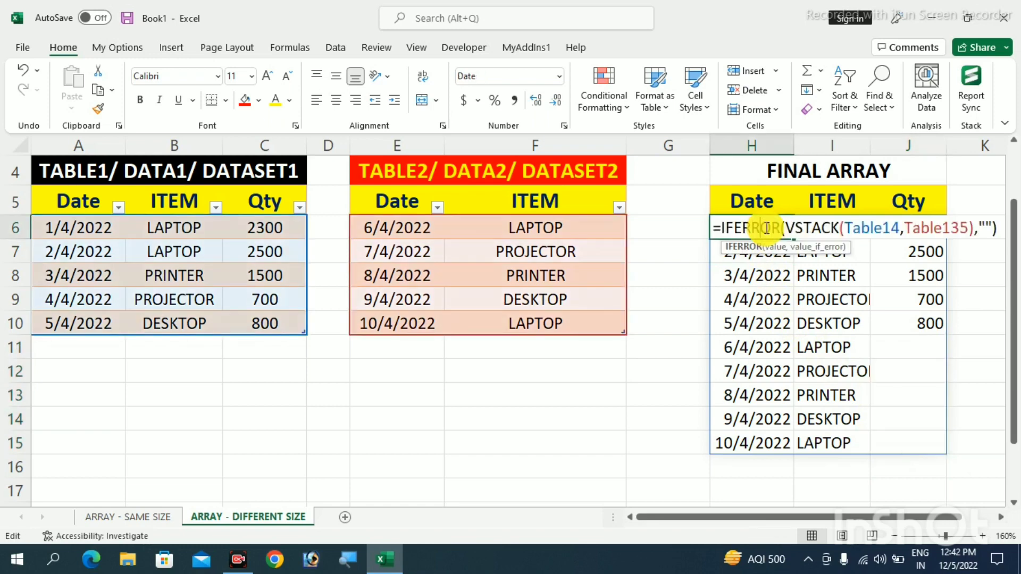
pyautogui.click(985, 227)
pyautogui.write('n')
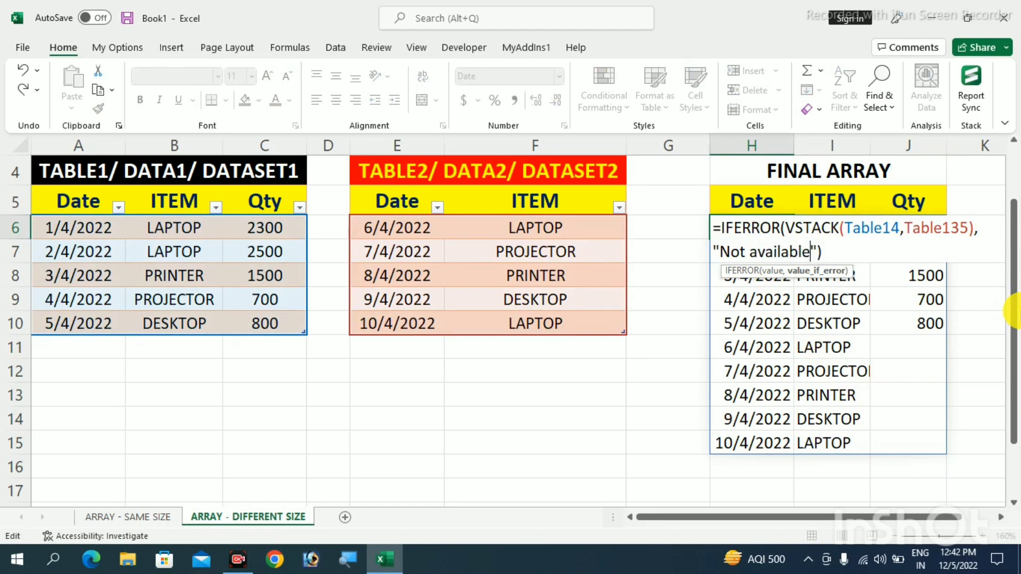
pyautogui.press('Return')
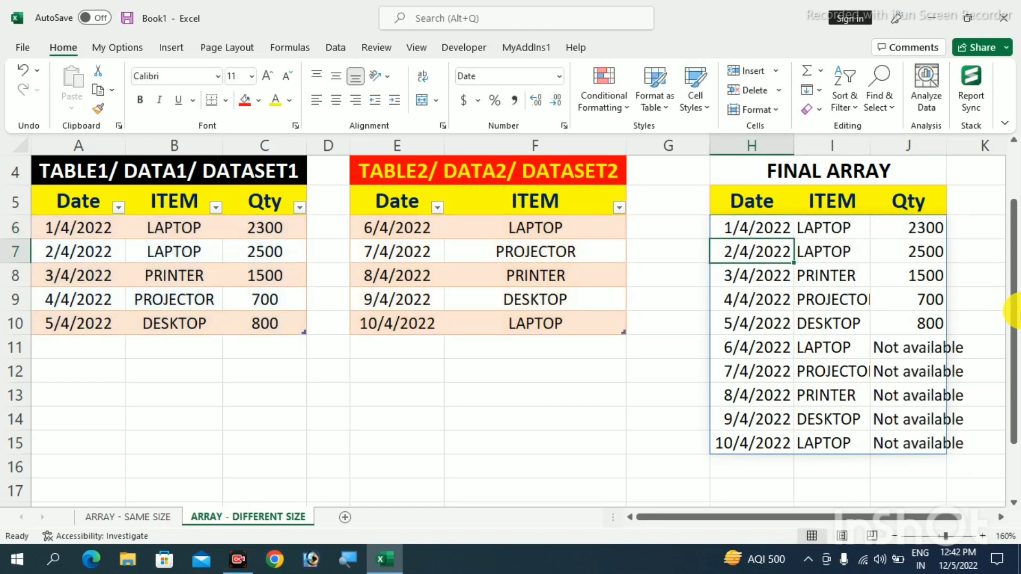
# Autofit the widths of the final array's Qty and ITEM columns and check the Qty cells in J11:J15.
pyautogui.doubleClick(948, 144)
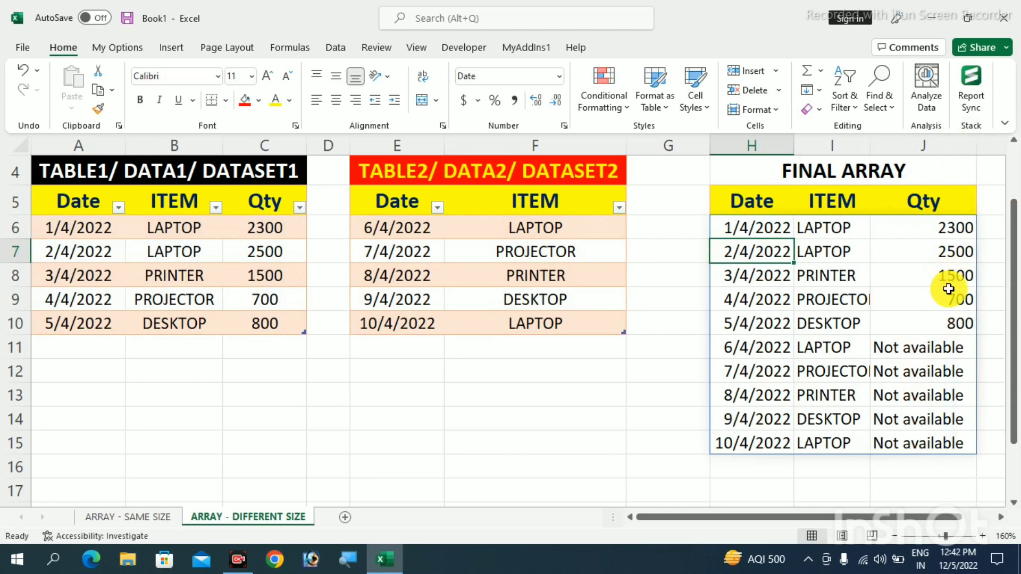
pyautogui.doubleClick(871, 145)
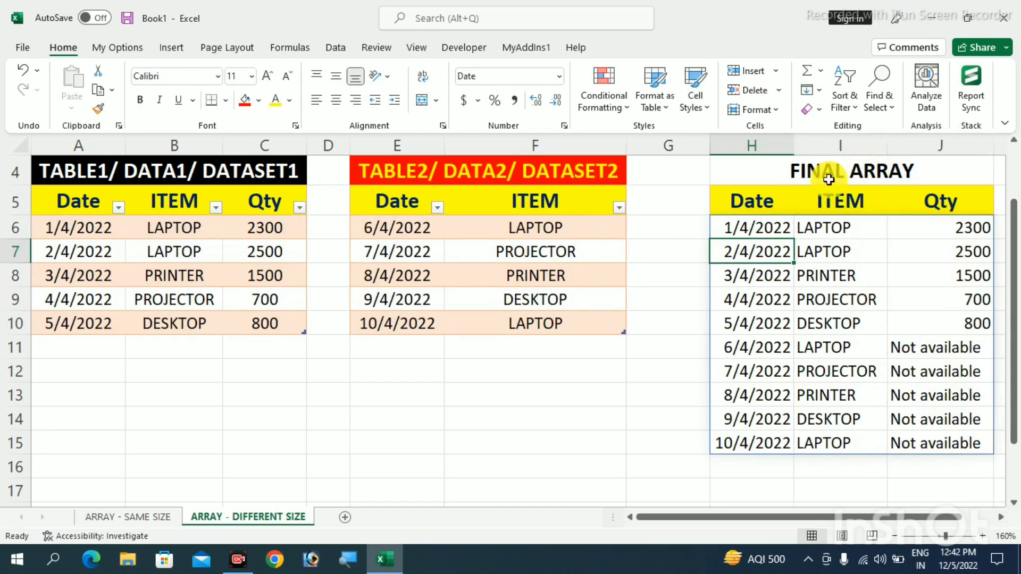
pyautogui.click(942, 350)
pyautogui.moveTo(942, 350); pyautogui.dragTo(944, 442)
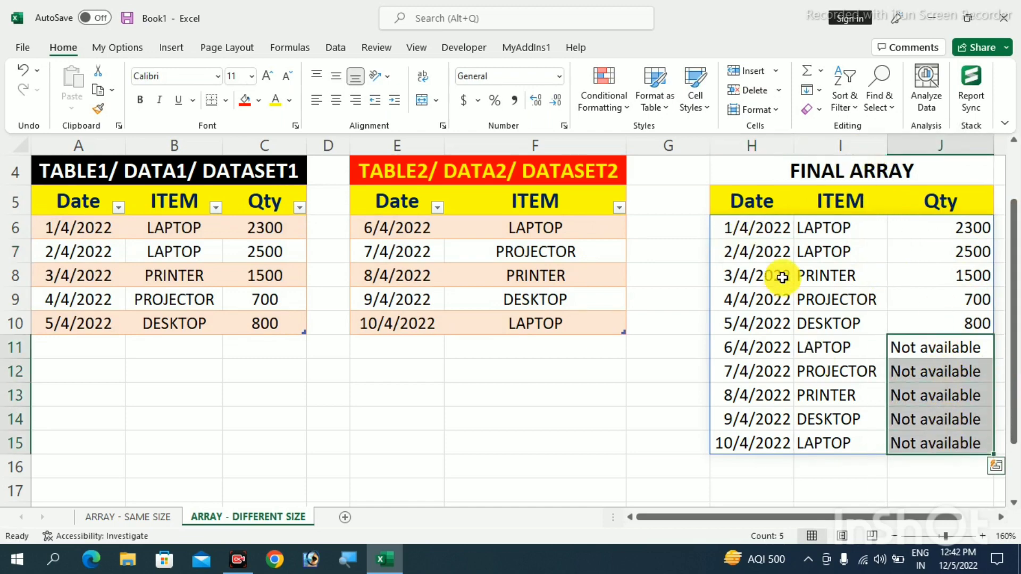
# Remove the text "Not available" from the IFERROR fallback in the H6 formula, leaving an empty string.
pyautogui.doubleClick(785, 233)
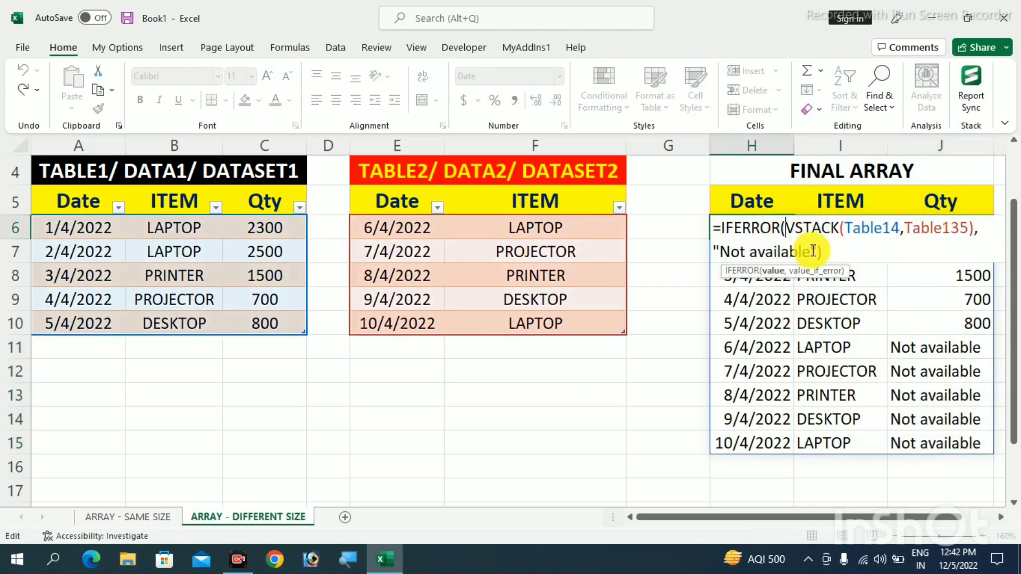
pyautogui.moveTo(808, 251); pyautogui.dragTo(721, 239)
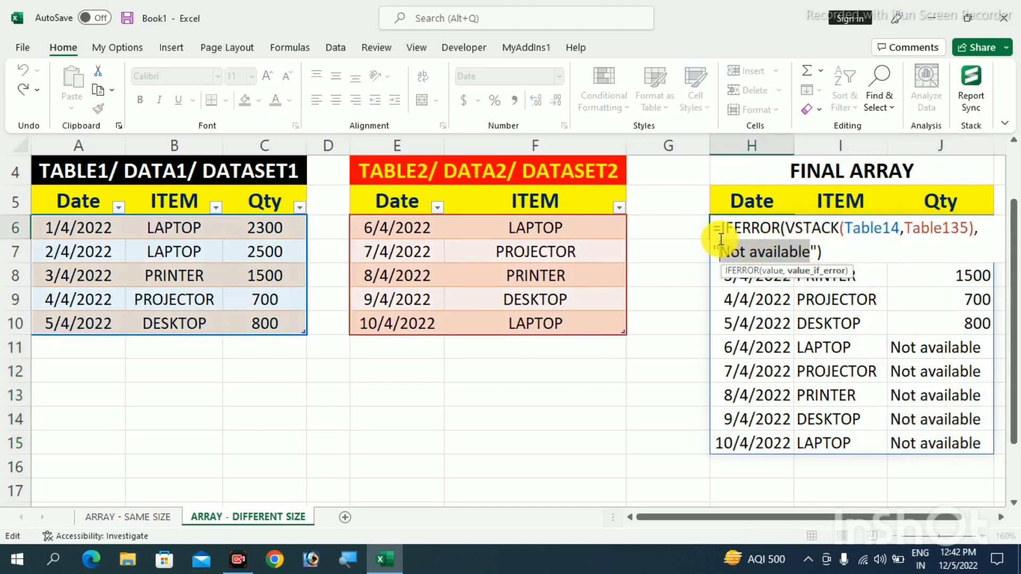
pyautogui.press('Delete')
pyautogui.press('Return')
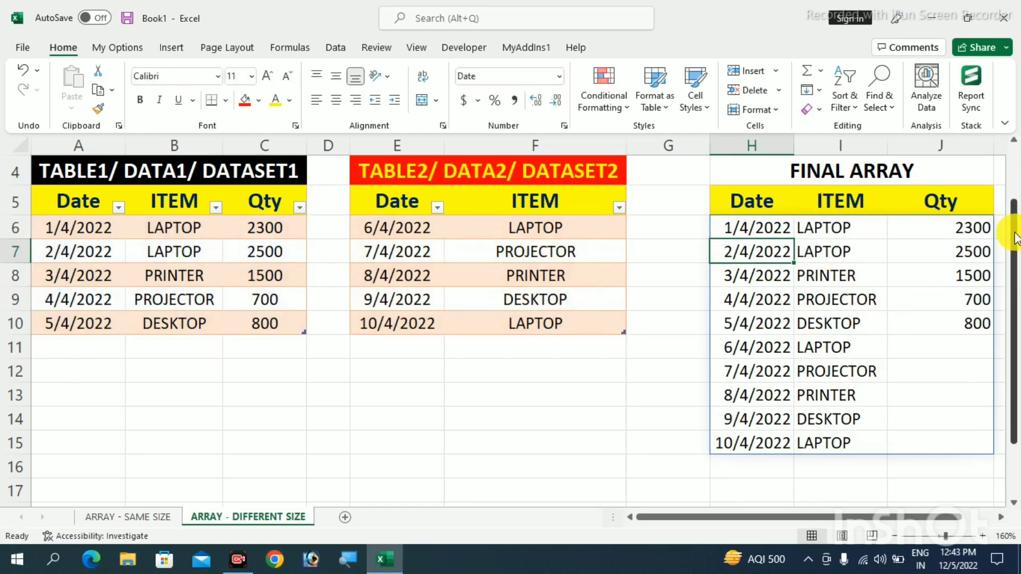
pyautogui.moveTo(1016, 238); pyautogui.dragTo(1015, 159)
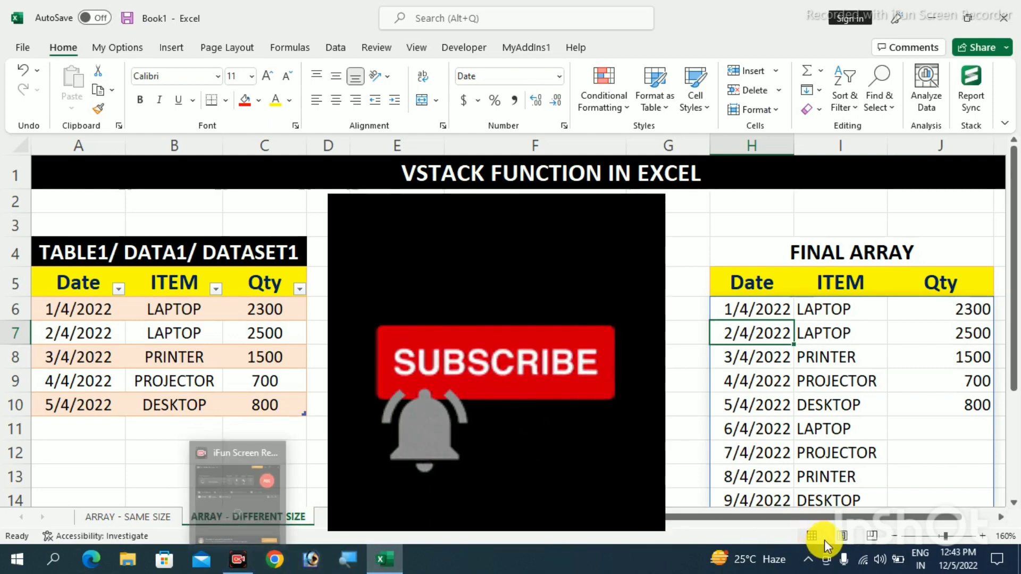
pyautogui.click(807, 559)
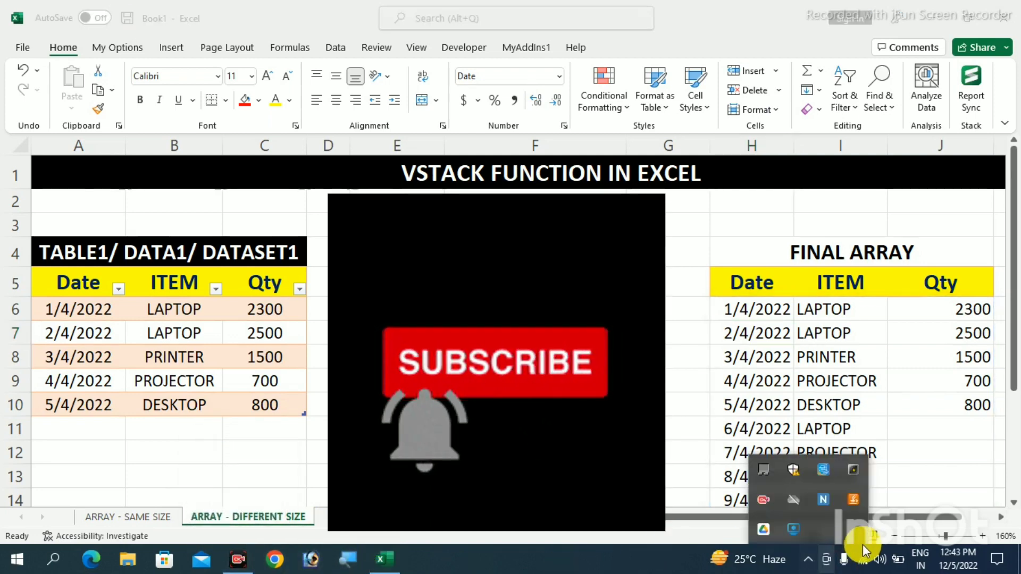
pyautogui.click(764, 502)
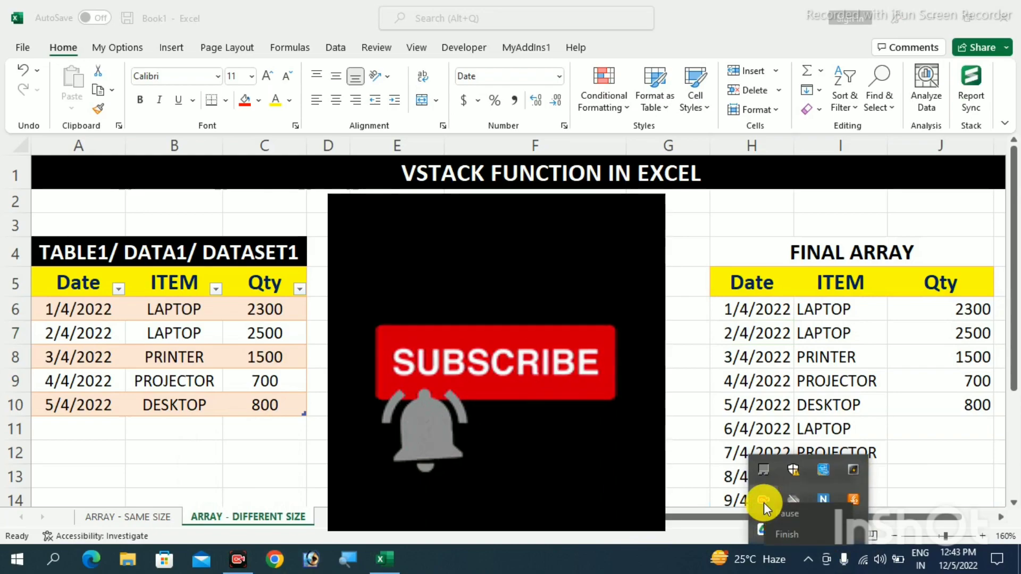